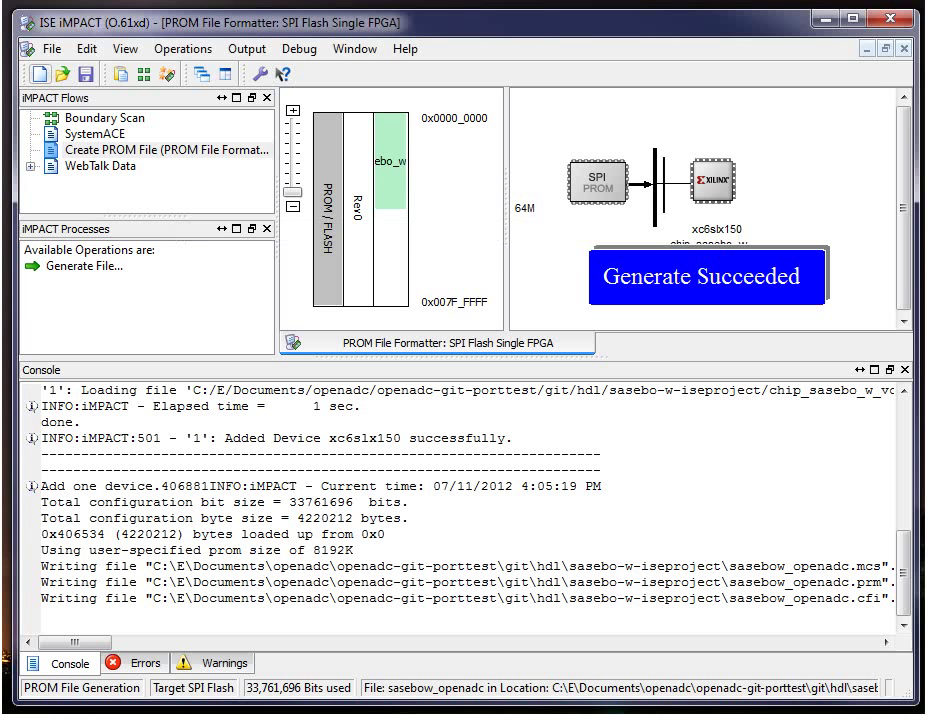
Start a new iMPACT project and let the system automatically create and save its project file
click(51, 48)
click(95, 73)
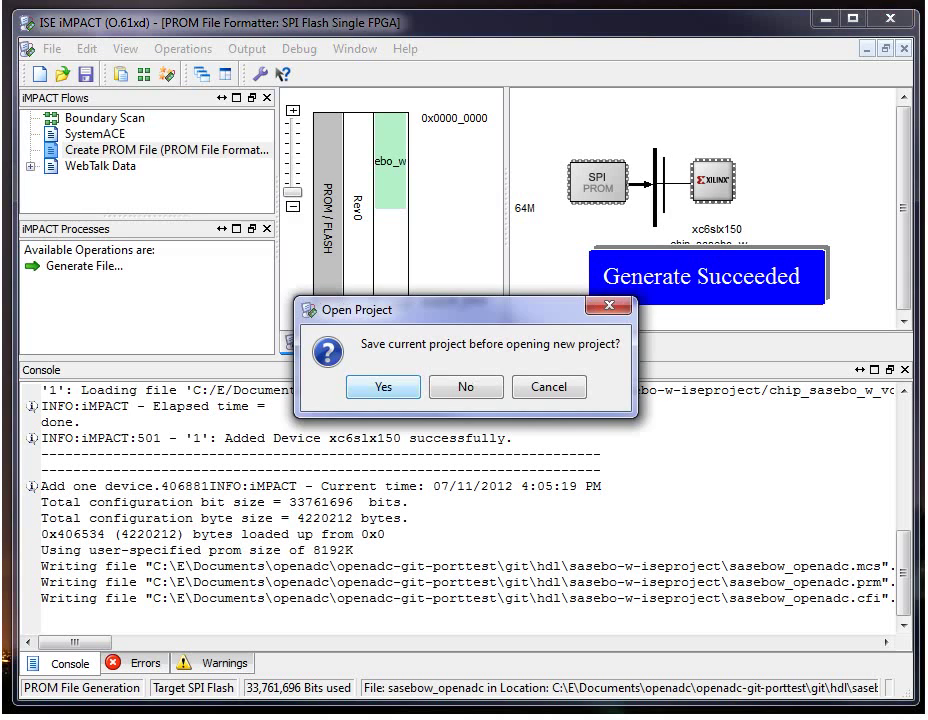
click(338, 281)
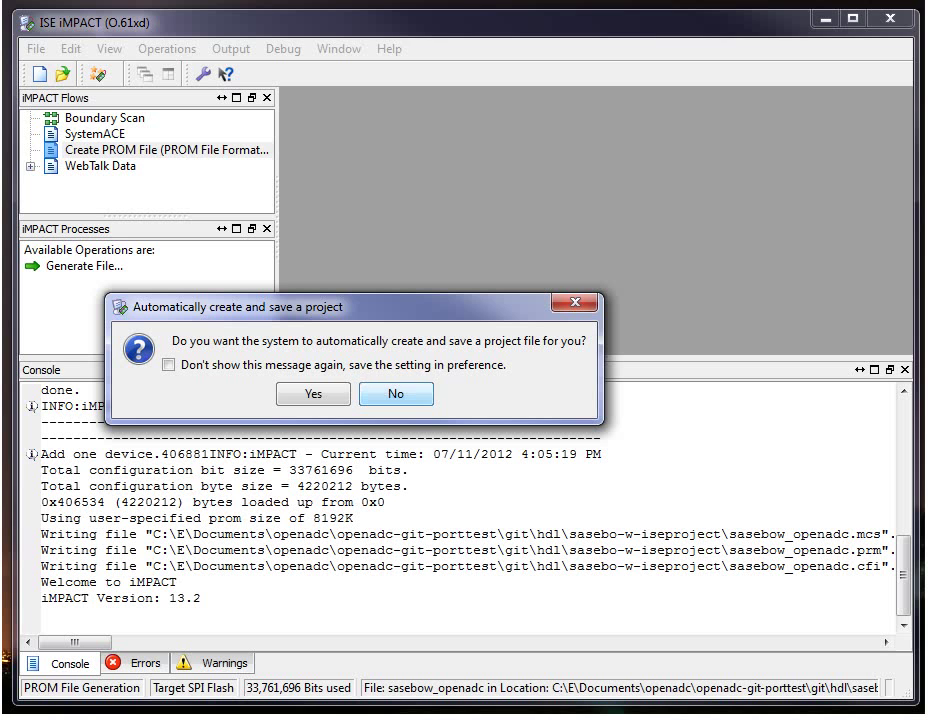
click(313, 393)
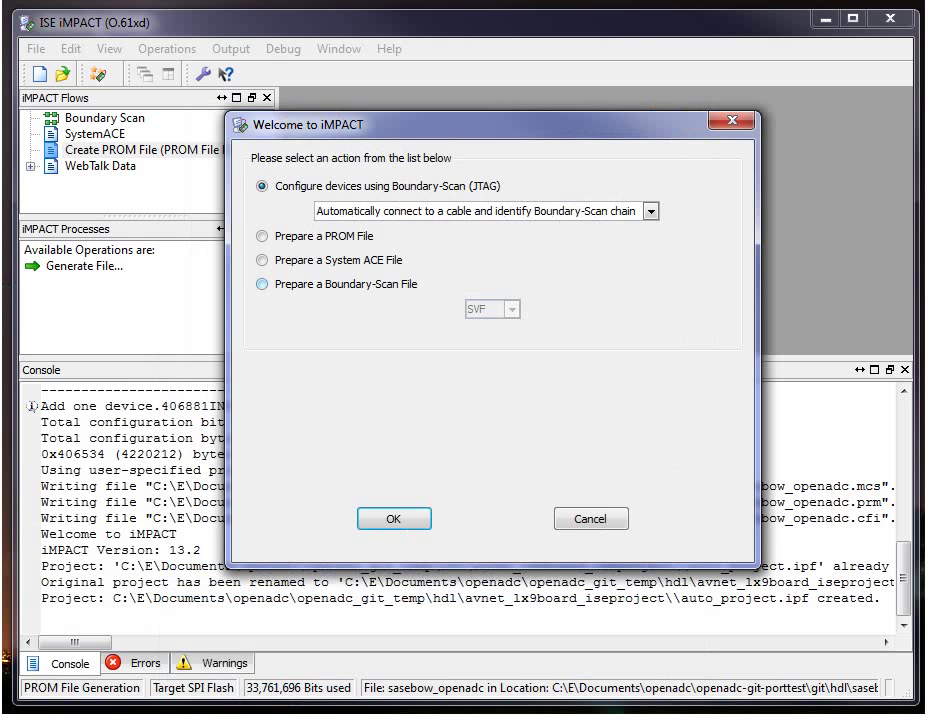
Choose to prepare a Boundary-Scan file in SVF format for the new project
click(262, 284)
click(512, 310)
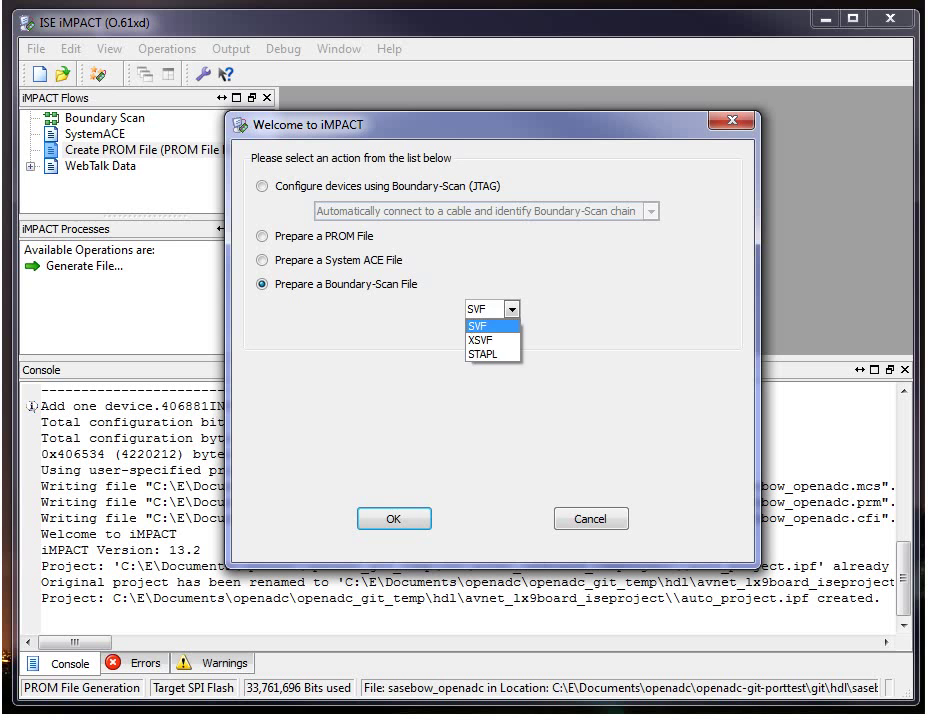
click(490, 325)
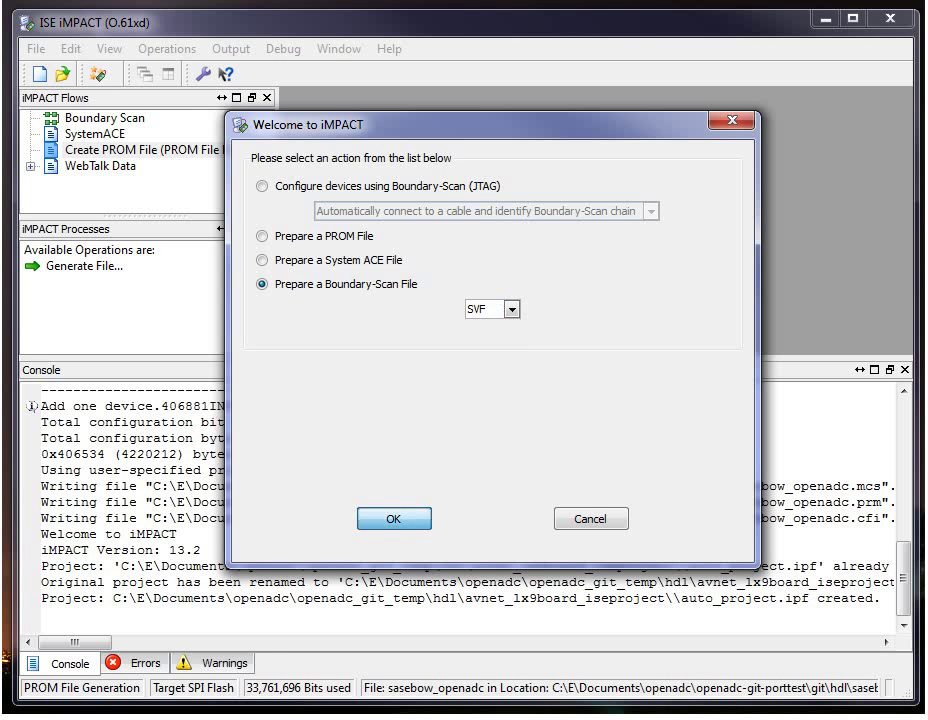
key(Return)
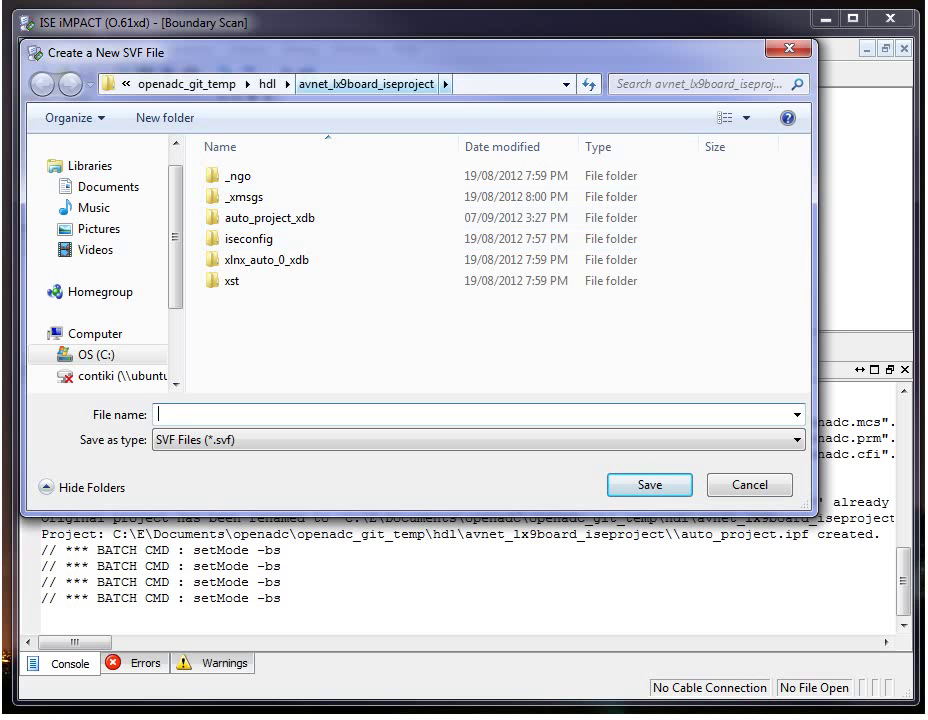
Create the SVF file openadc_sasebow in openadc\openadc-git-porttest\git\hdl\sasebo_w_vcp_1_3 and proceed to adding devices
click(187, 84)
click(334, 84)
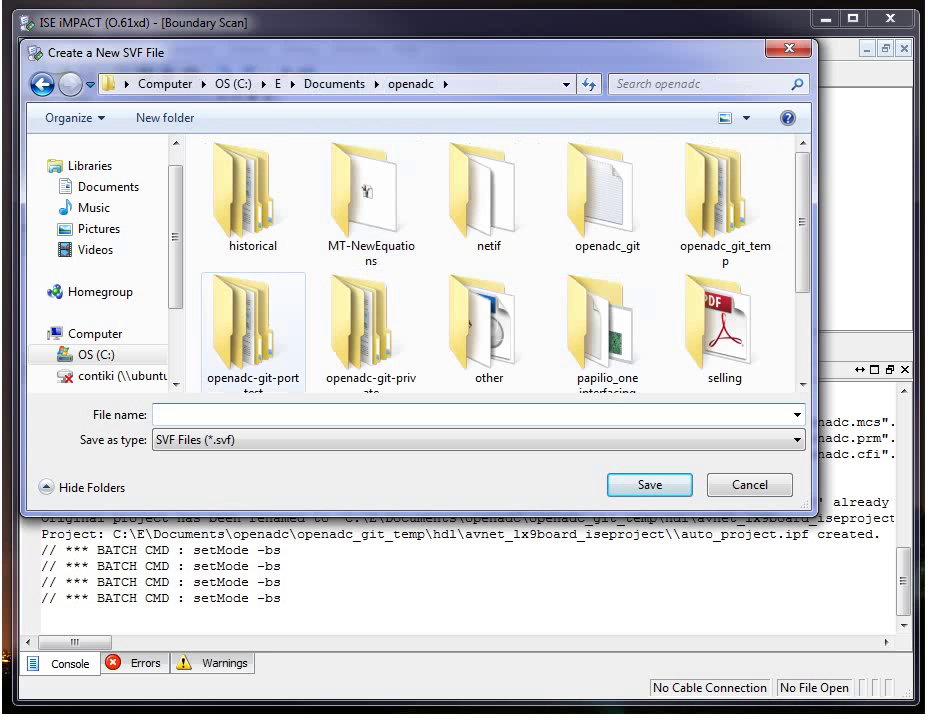
double_click(253, 330)
double_click(235, 176)
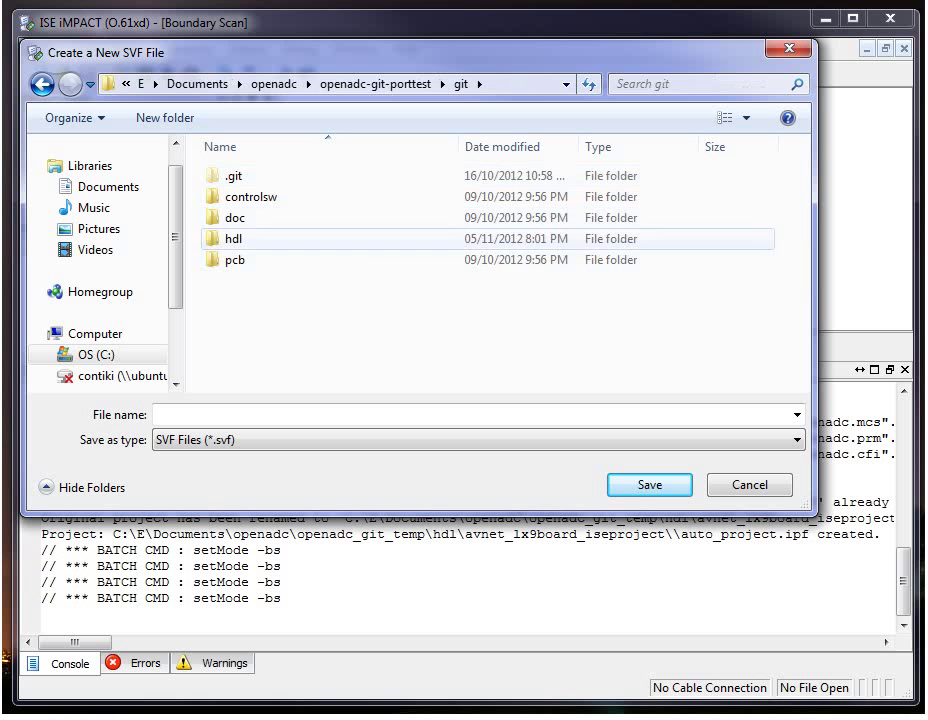
double_click(234, 238)
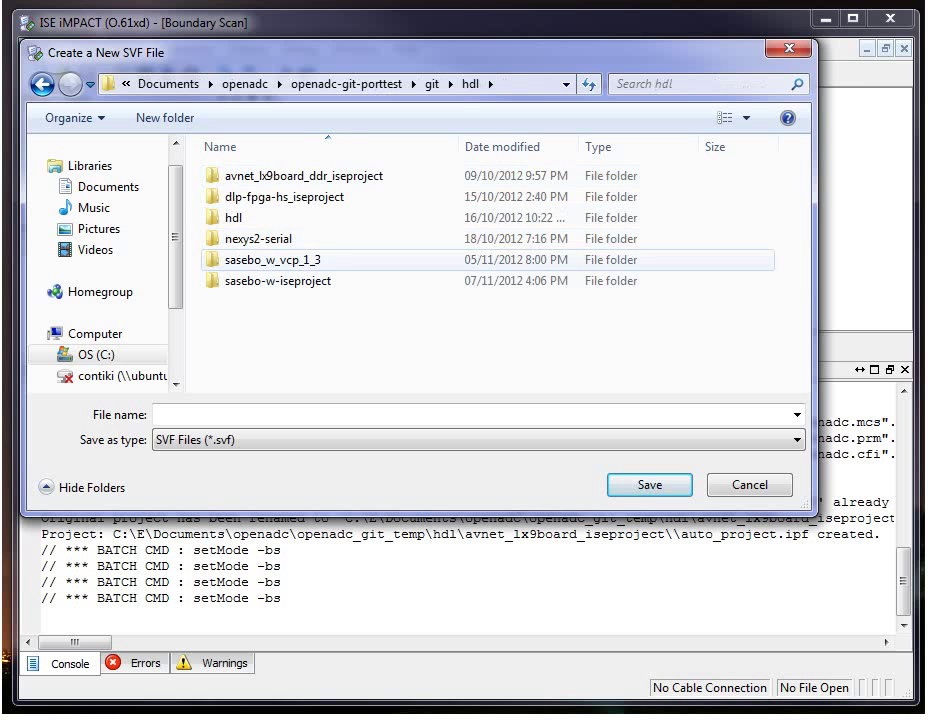
double_click(272, 259)
text(op)
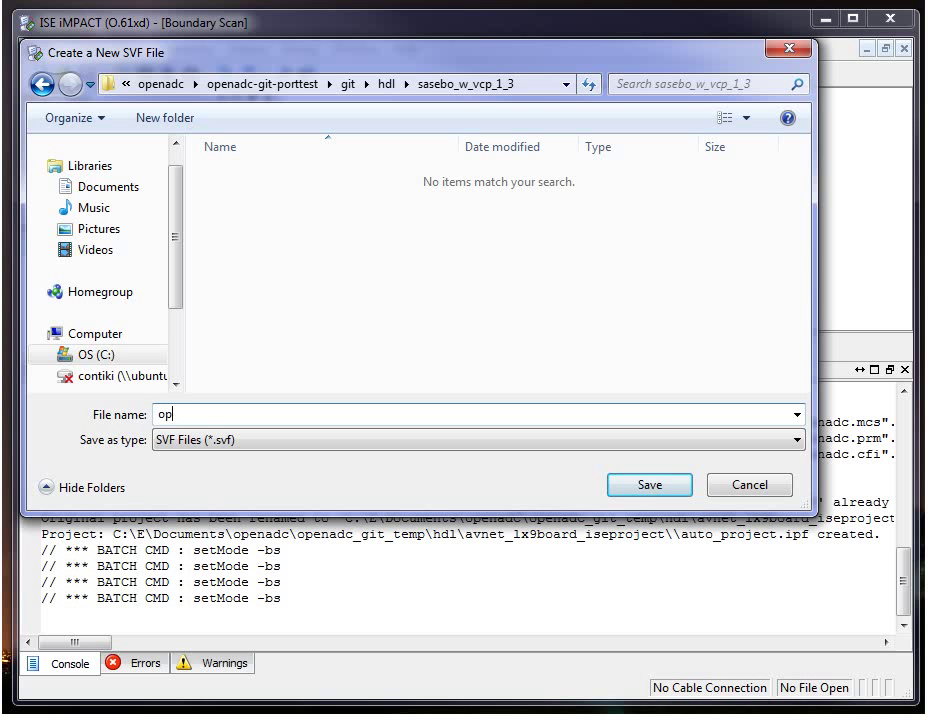
text(enadc_sasebow)
key(Return)
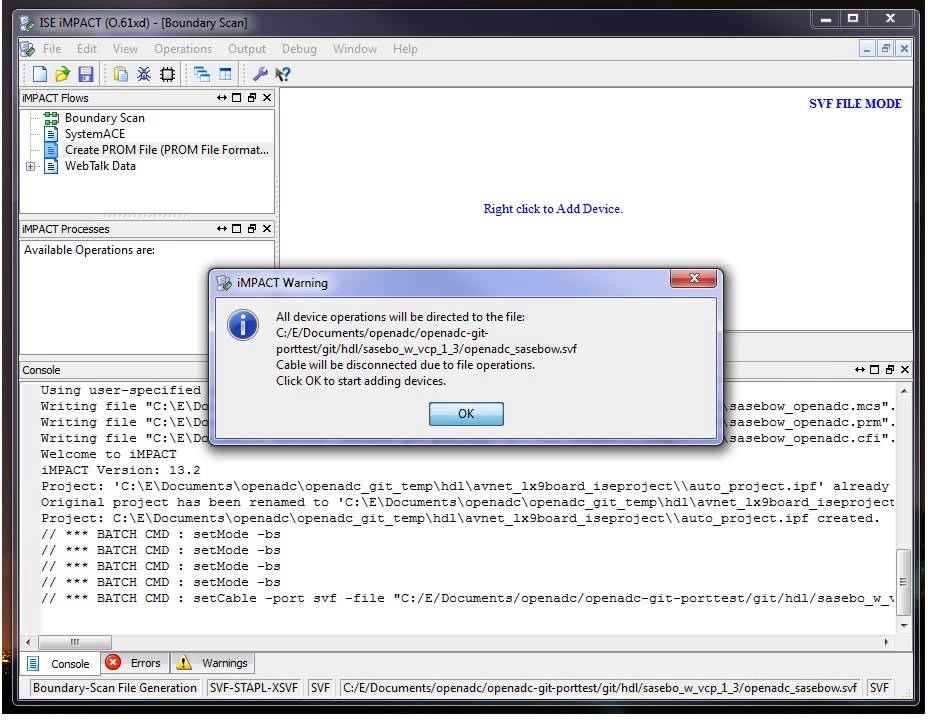
key(Return)
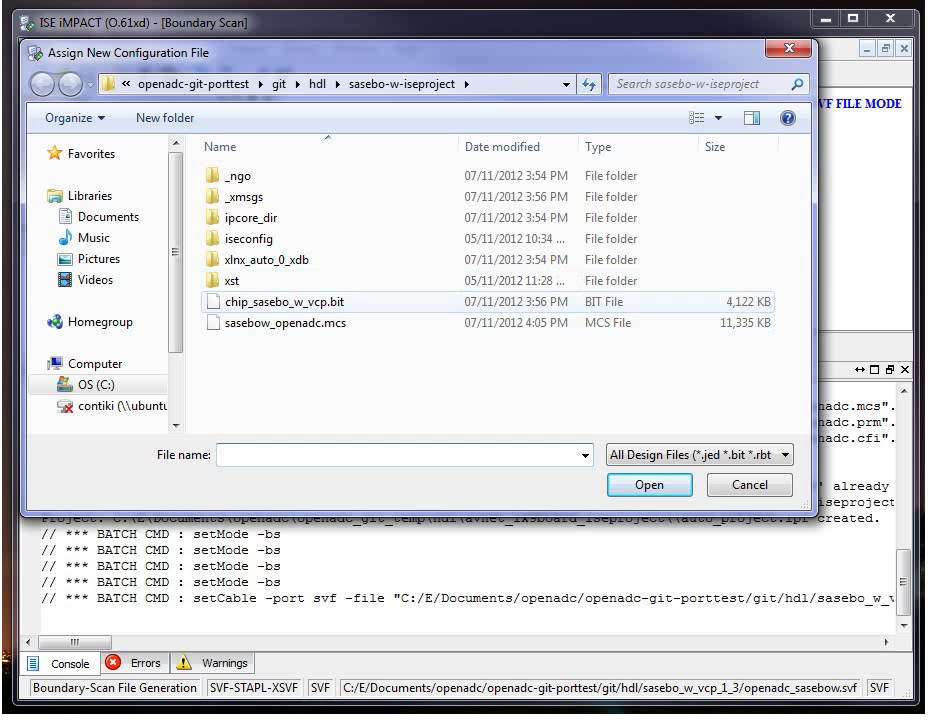
Browse to C:\Xilinx\13.2\ISE_DS\ISE for the device's configuration file
text(c:)
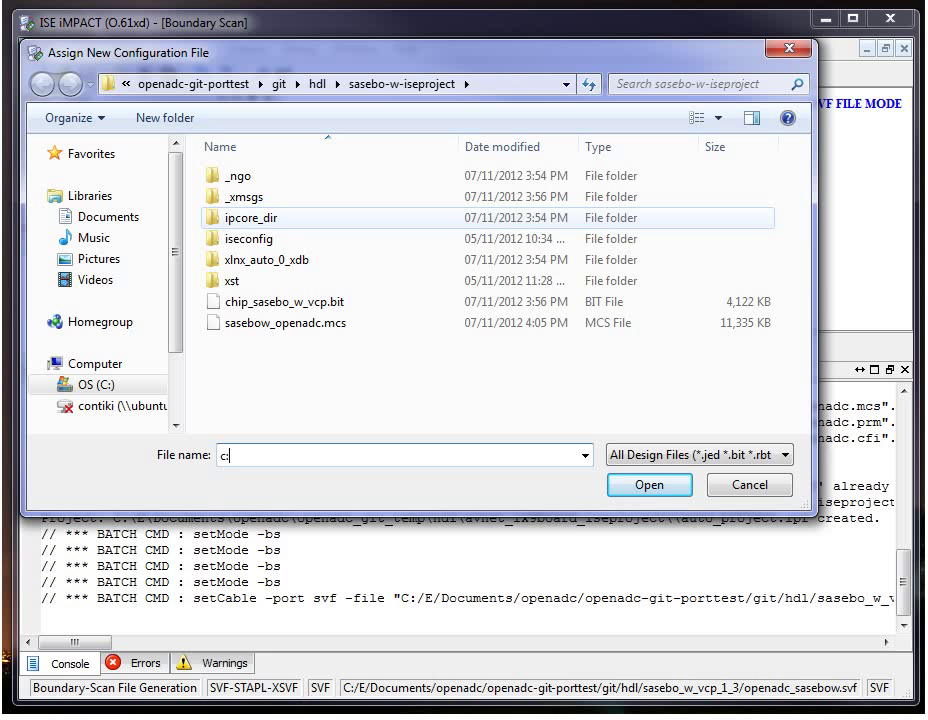
text(\Xi)
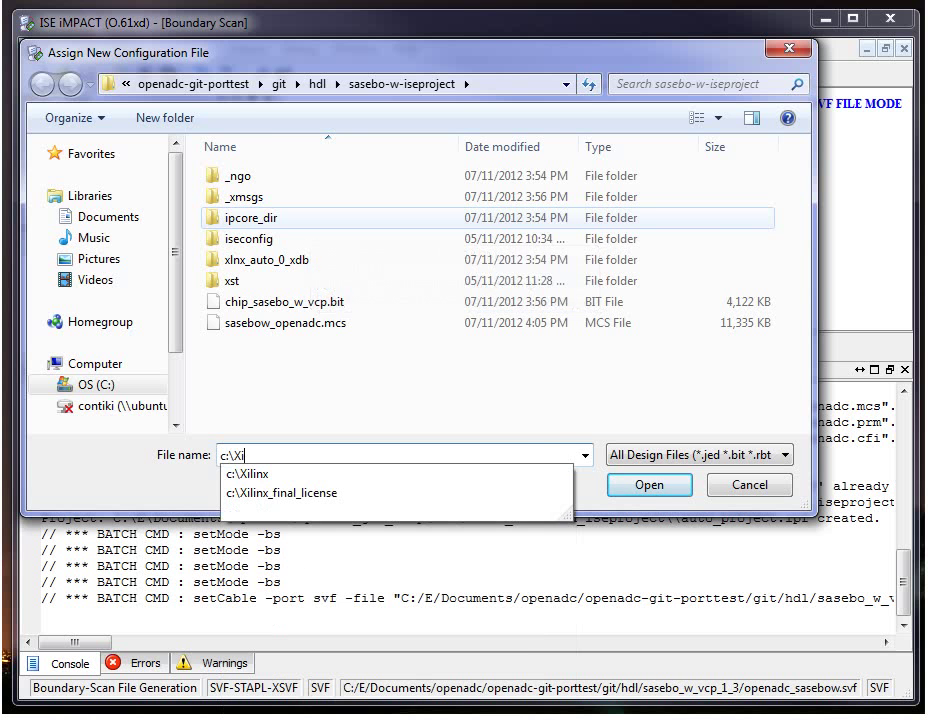
key(Down)
key(Return)
double_click(300, 176)
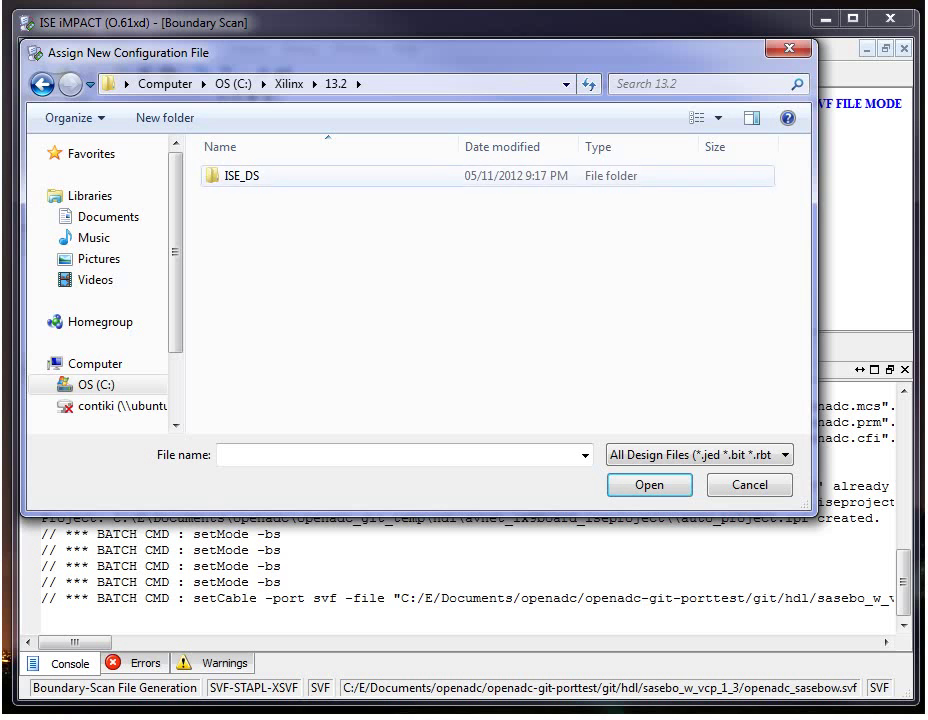
double_click(252, 176)
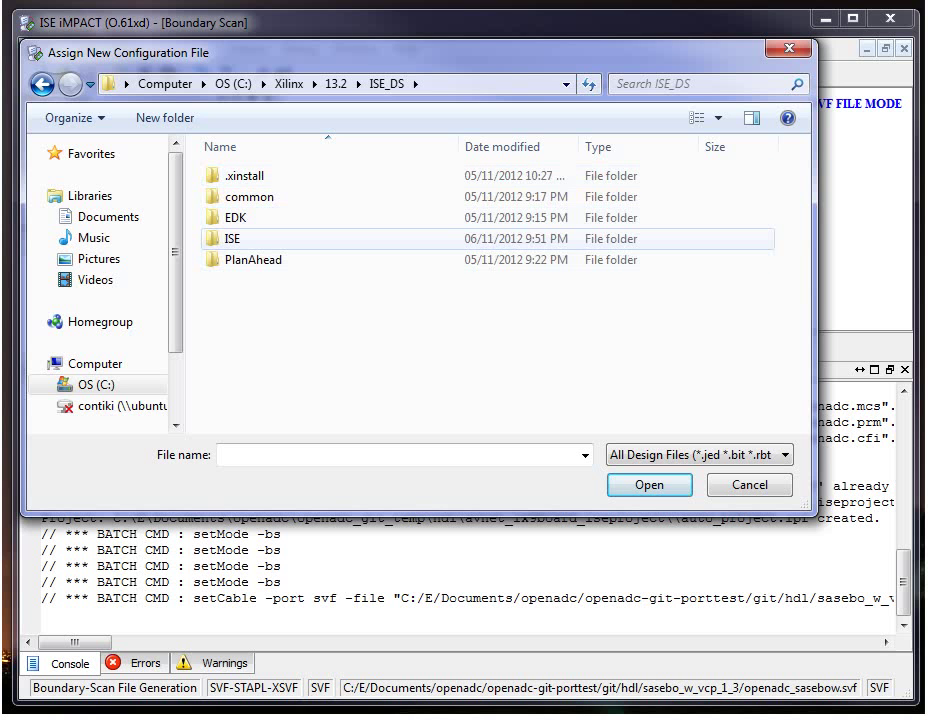
double_click(232, 238)
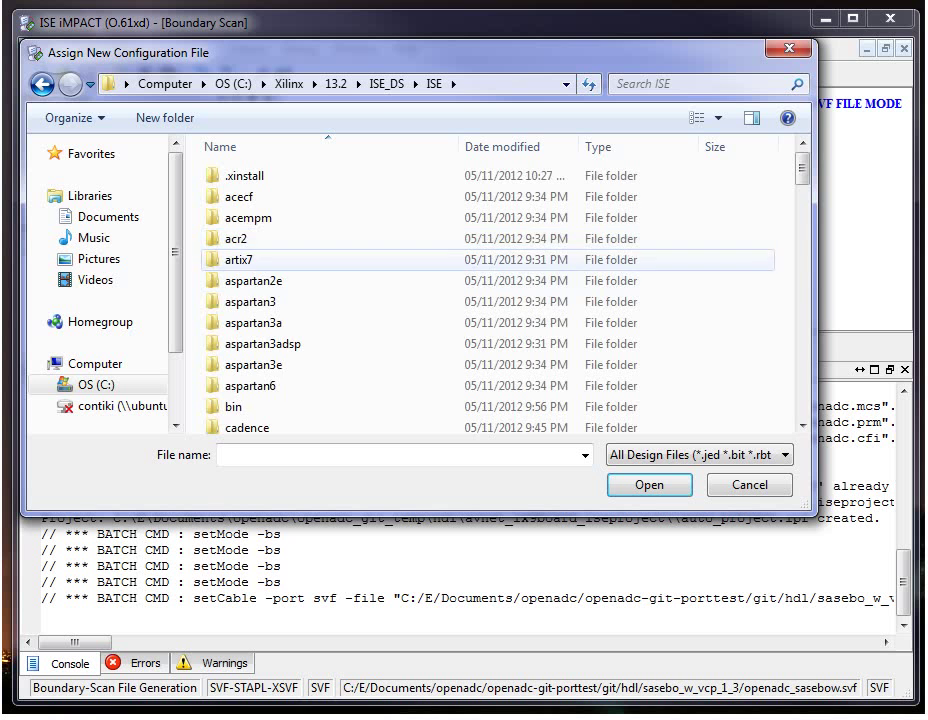
Open the data folder inside the spartan6 device folder
scroll(590, 180, down, 2)
scroll(592, 170, down, 3)
scroll(592, 170, up, 1)
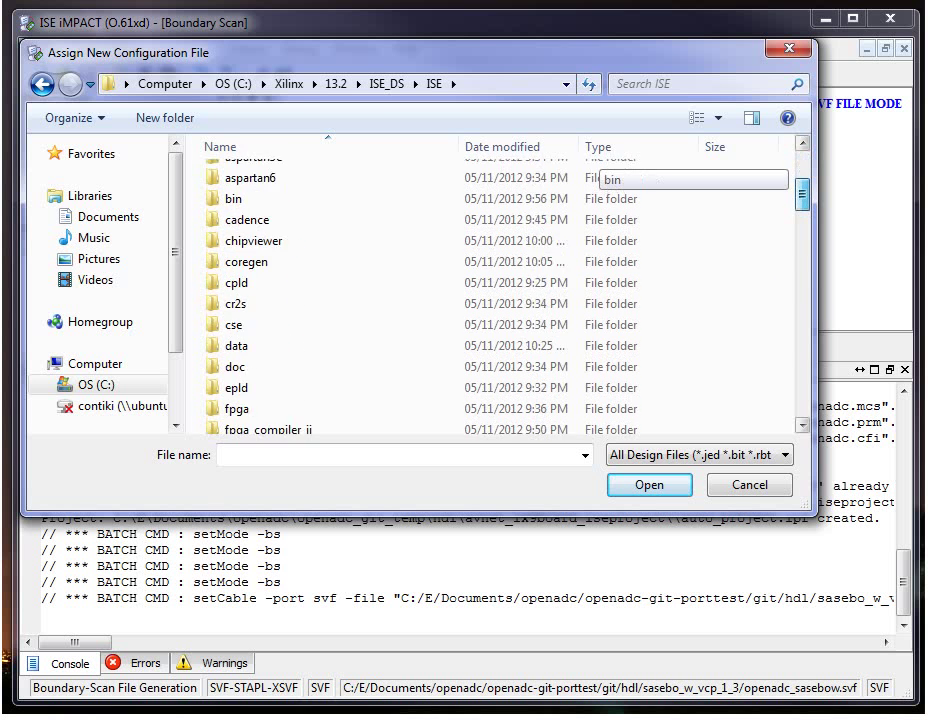
scroll(592, 170, down, 8)
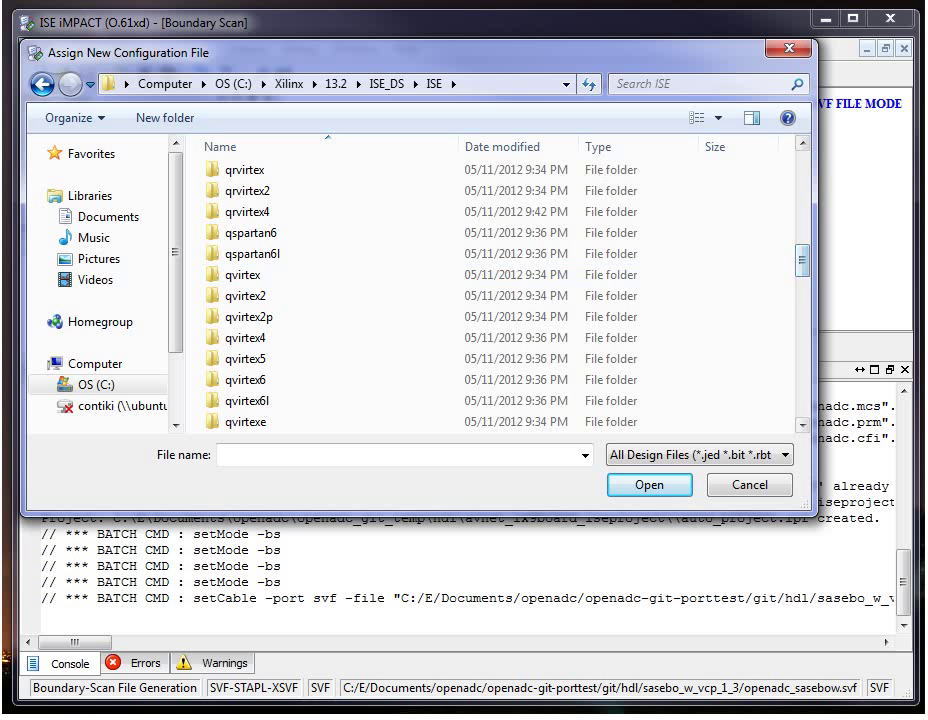
scroll(596, 255, down, 7)
scroll(596, 258, up, 2)
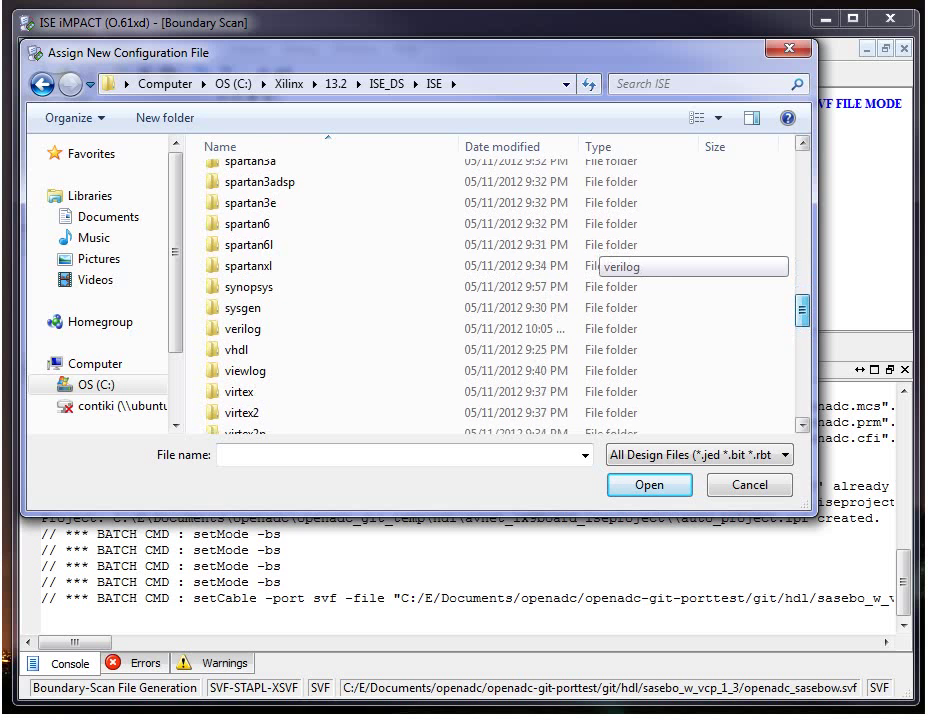
double_click(240, 242)
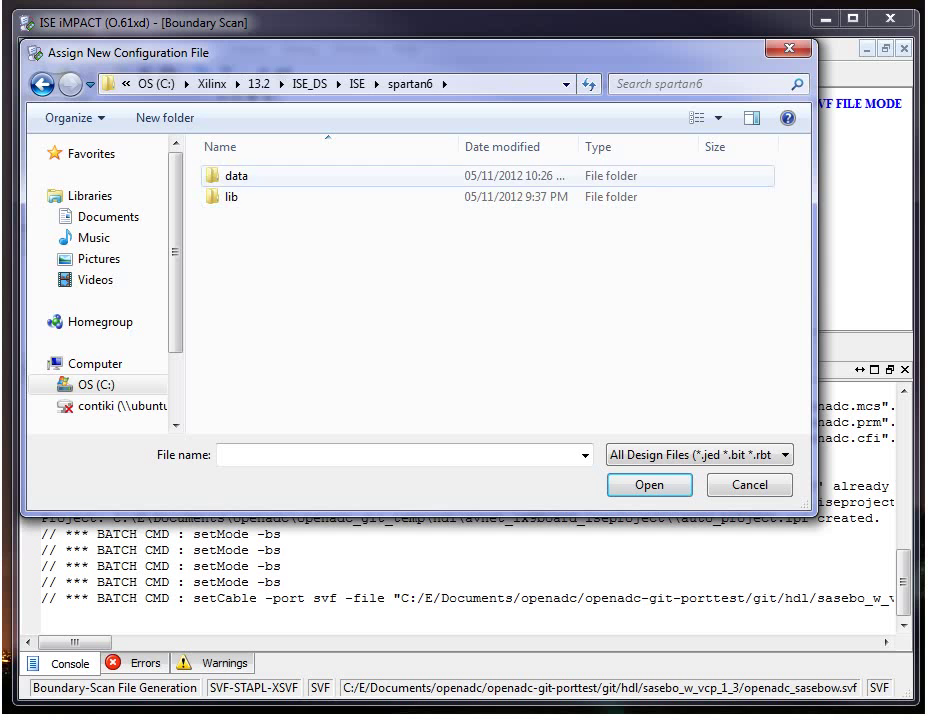
double_click(237, 175)
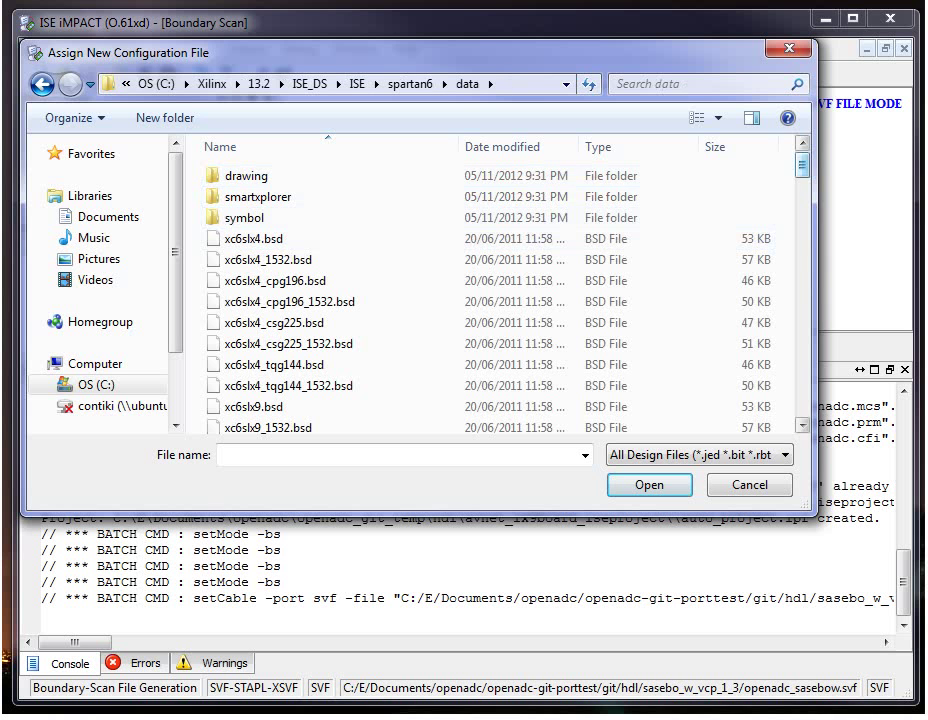
Assign xc6slx150.bsd as the configuration file to add the FPGA to the boundary-scan chain
scroll(596, 180, down, 10)
scroll(596, 180, down, 10)
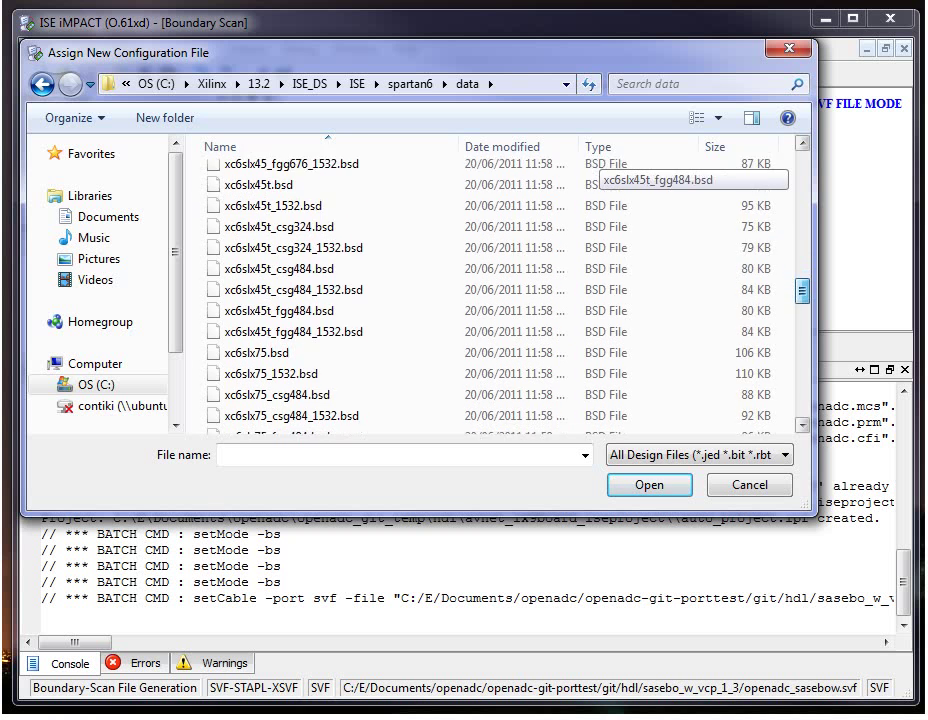
scroll(596, 180, down, 8)
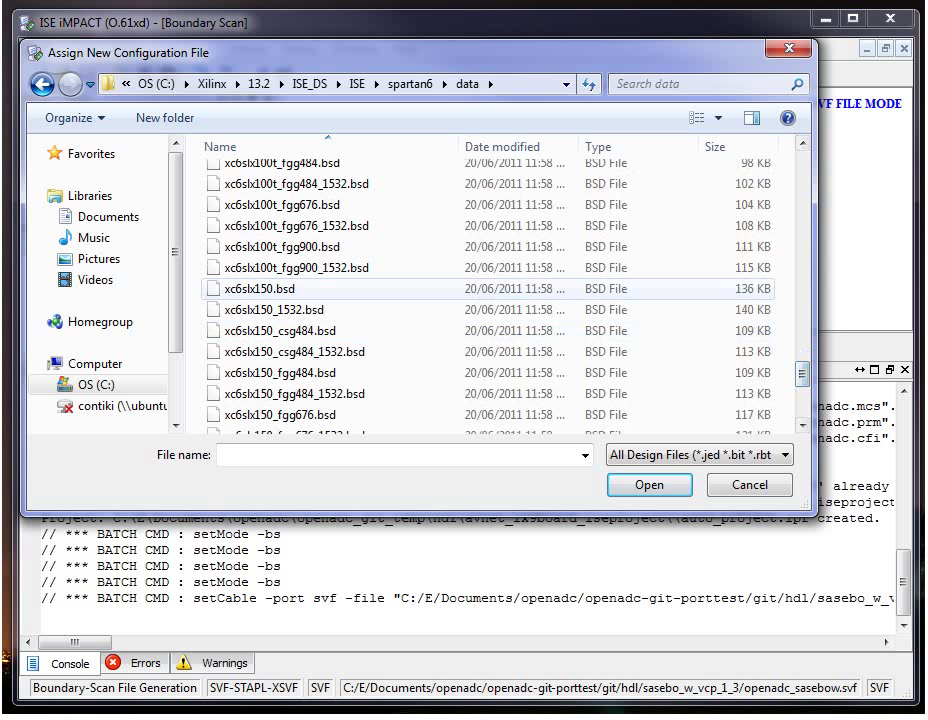
click(262, 288)
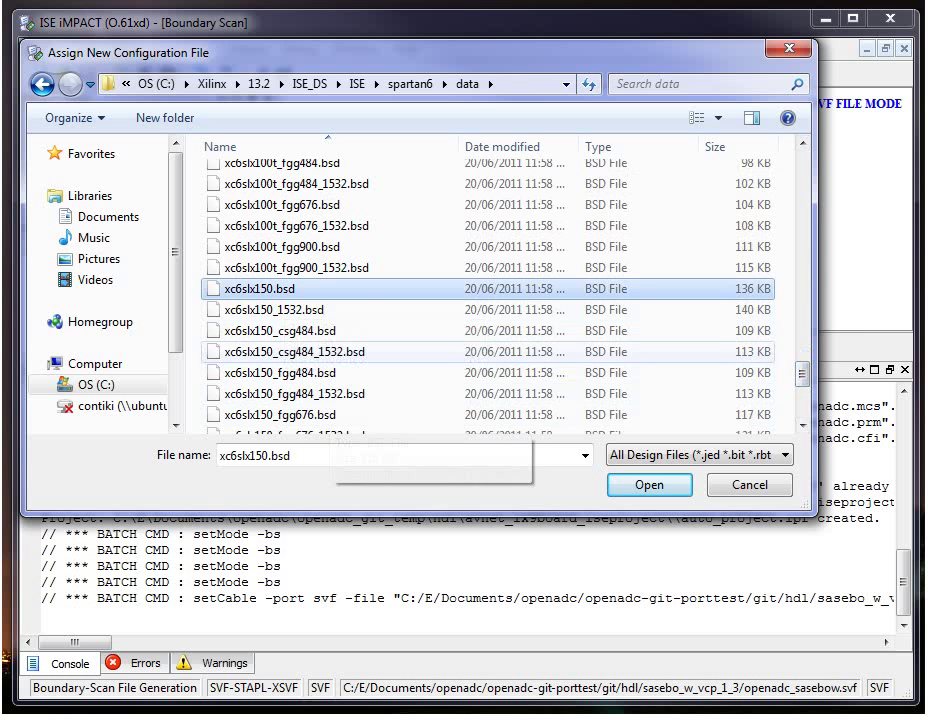
click(649, 485)
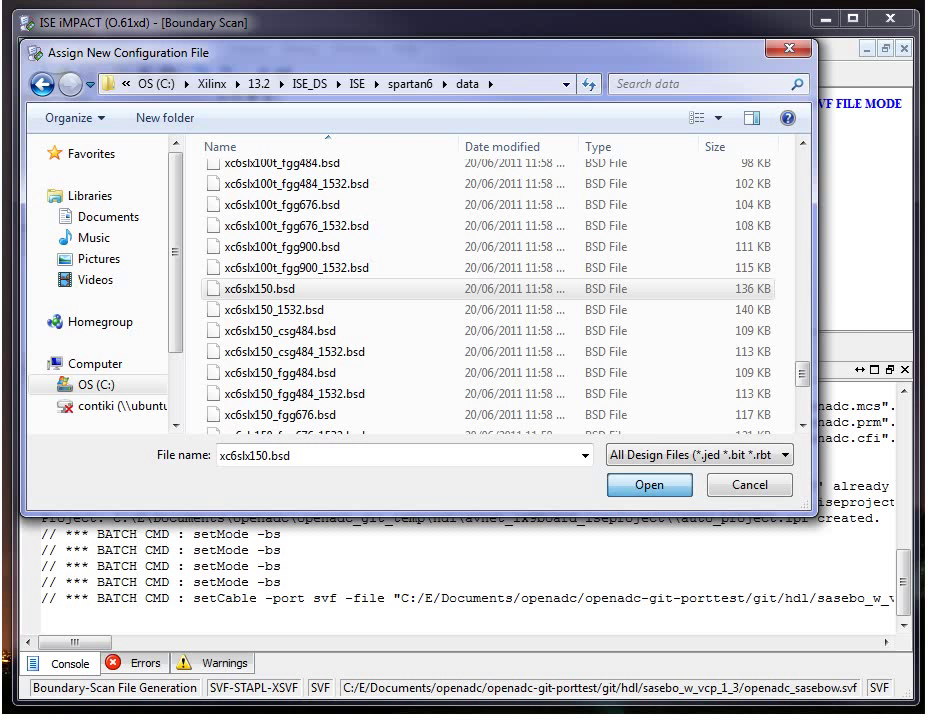
scroll(598, 362, down, 4)
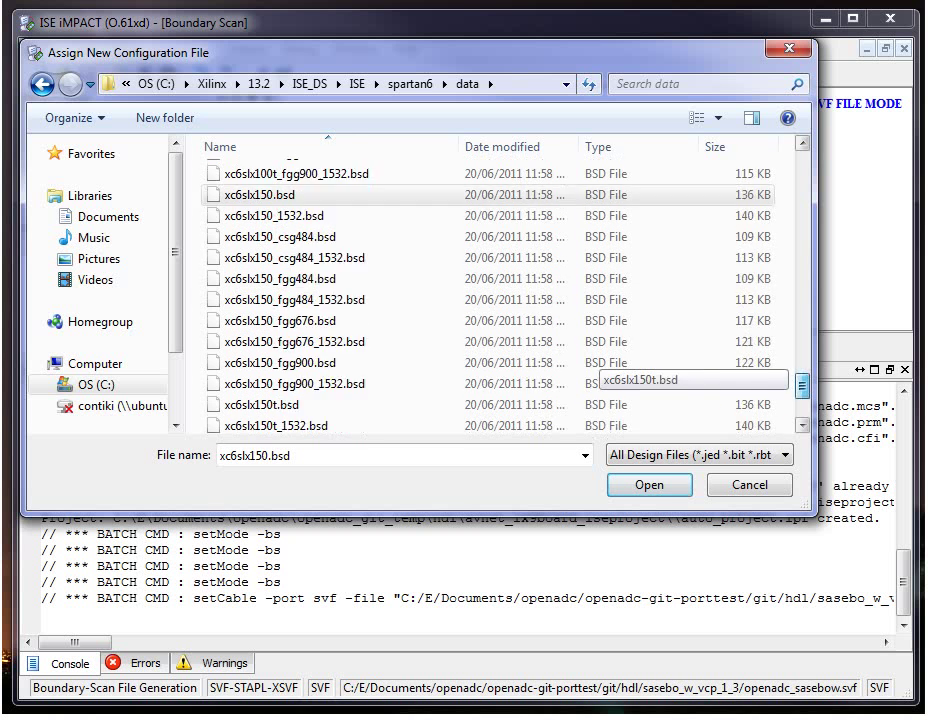
scroll(598, 362, up, 4)
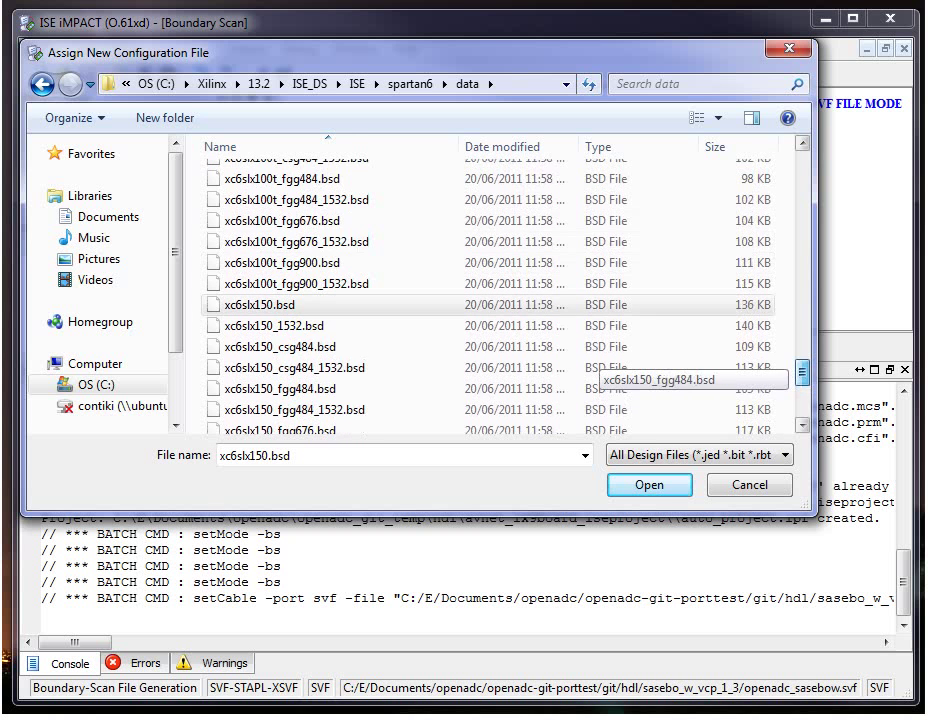
scroll(598, 362, down, 4)
scroll(598, 362, up, 4)
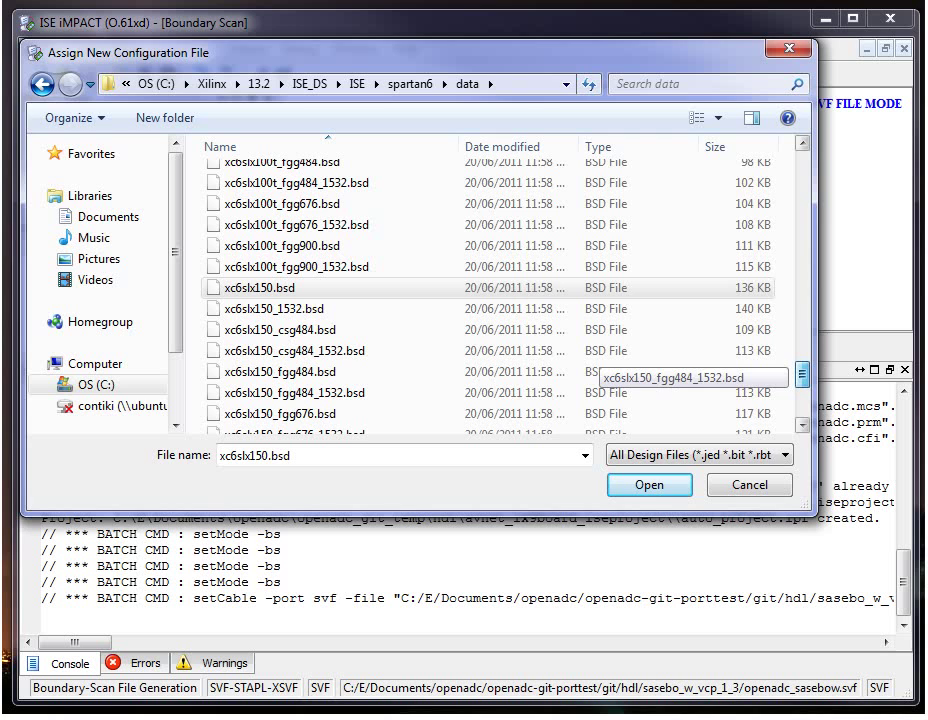
click(640, 485)
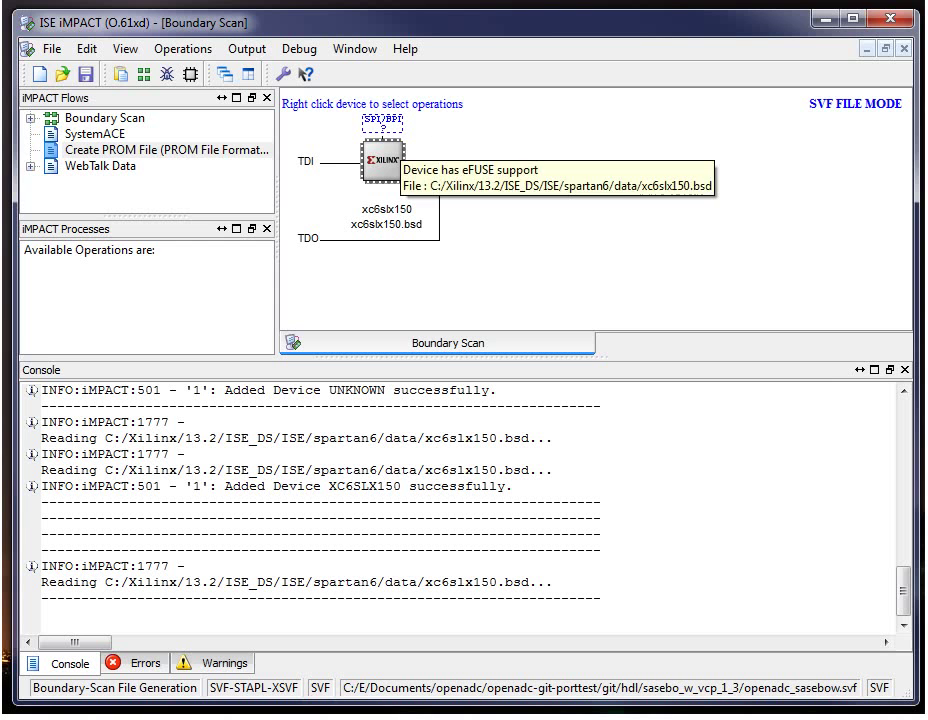
Start adding a PROM file for the SPI/BPI flash attached to the FPGA and browse to c:\e\Documents\openadc
right_click(383, 127)
click(420, 137)
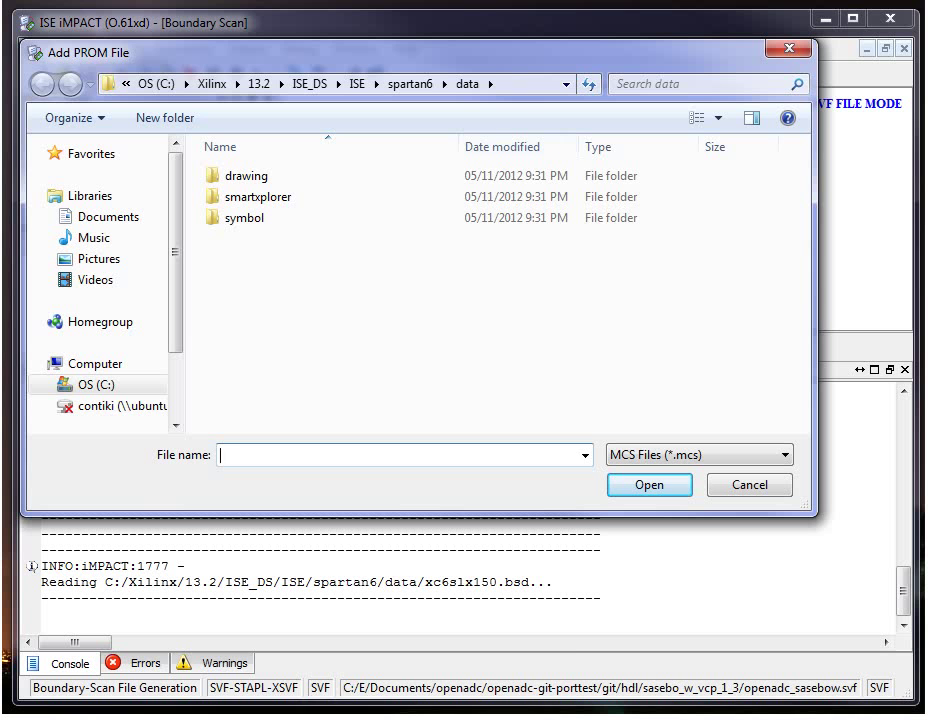
text(c:\e\Documents\ope)
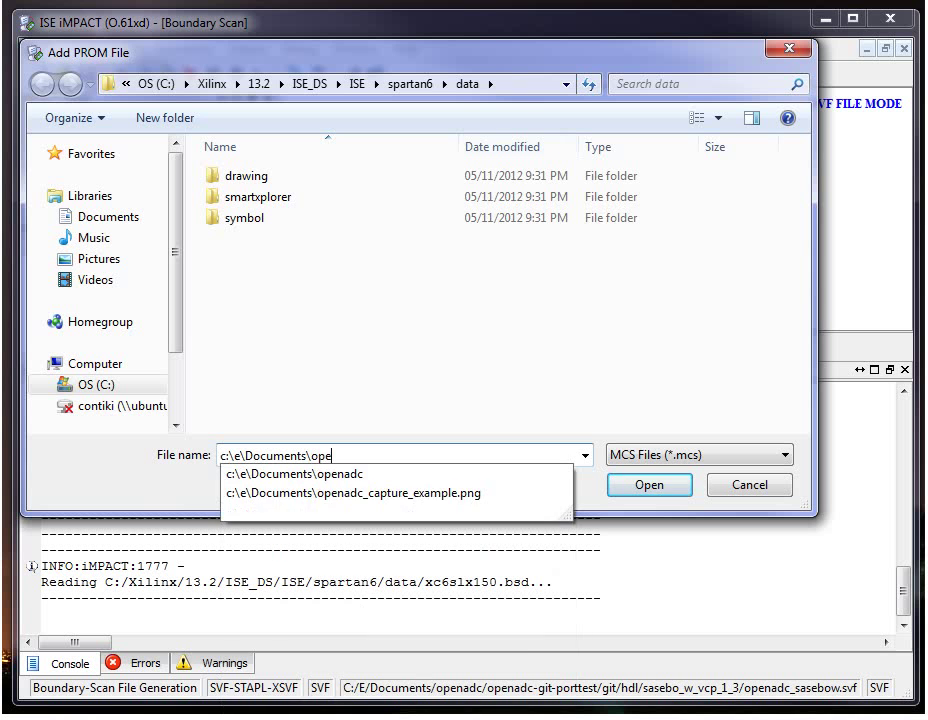
key(Down)
text(\)
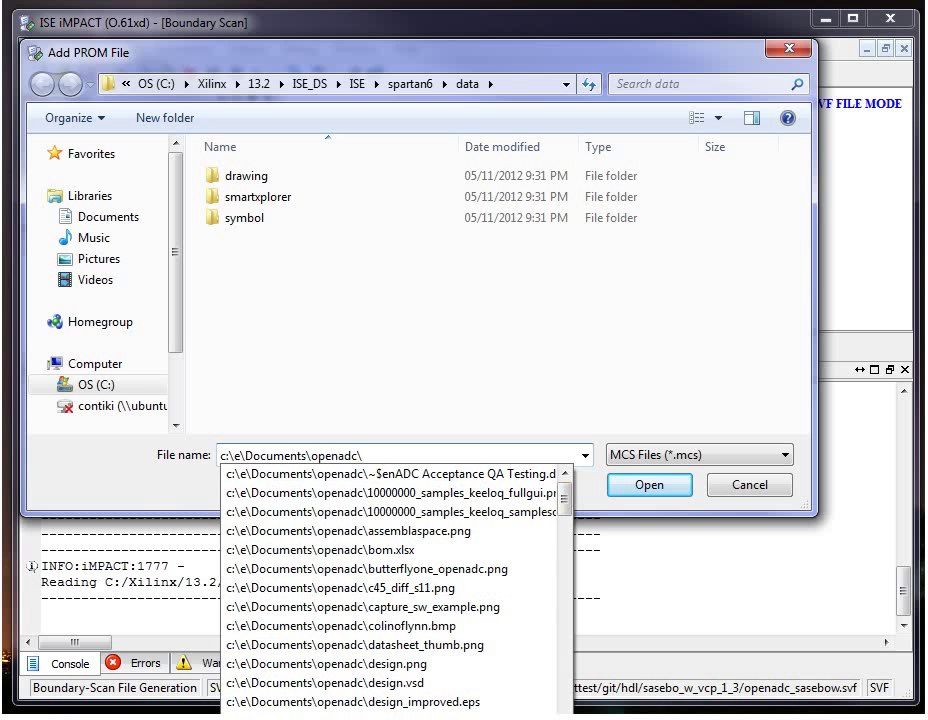
key(Return)
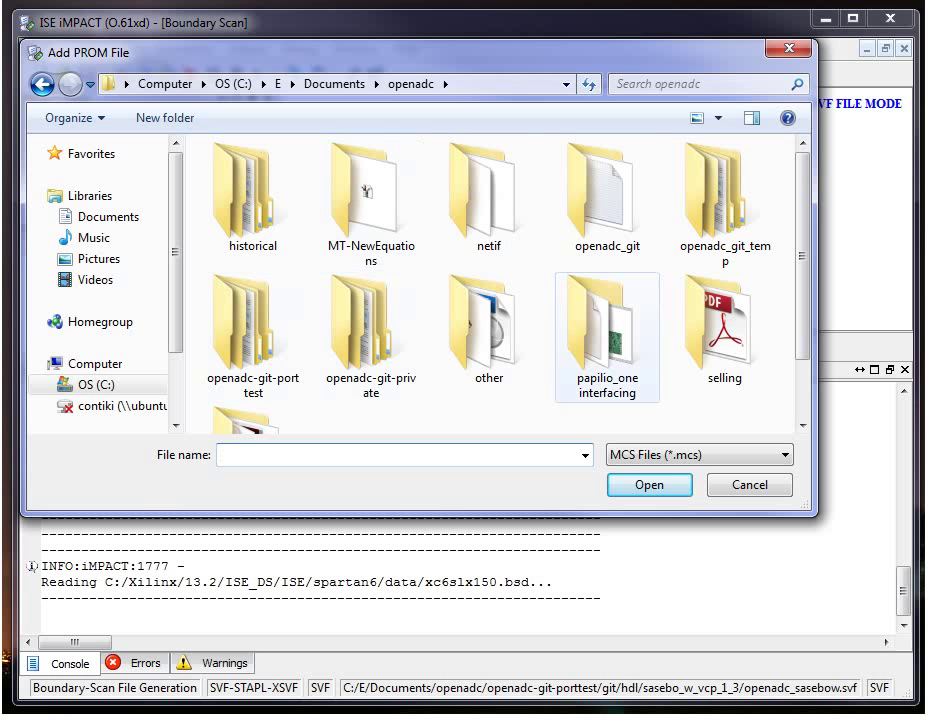
double_click(607, 197)
double_click(600, 246)
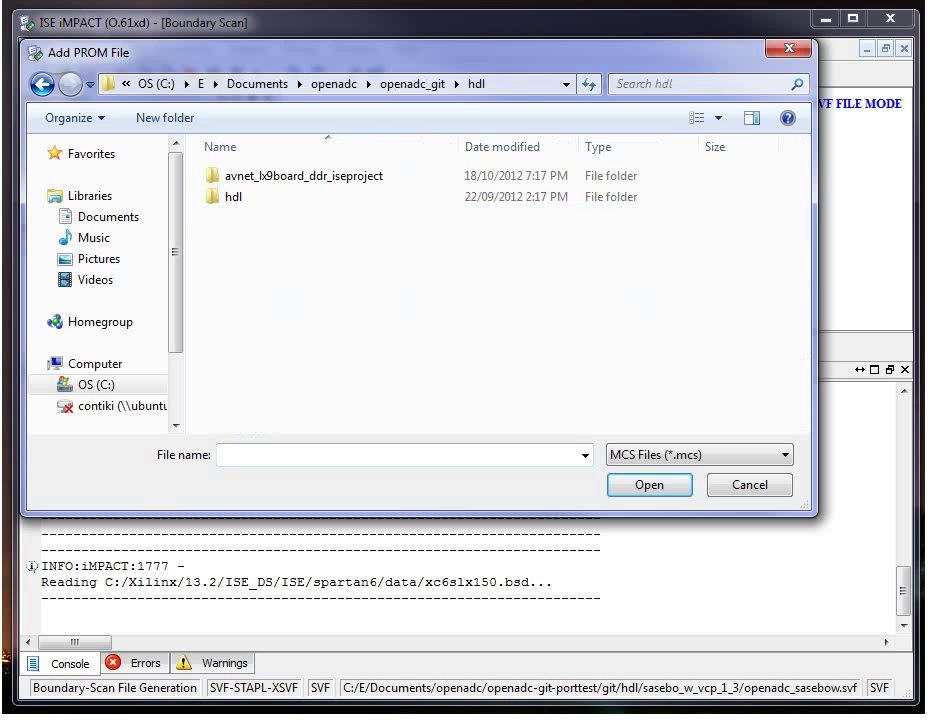
double_click(600, 197)
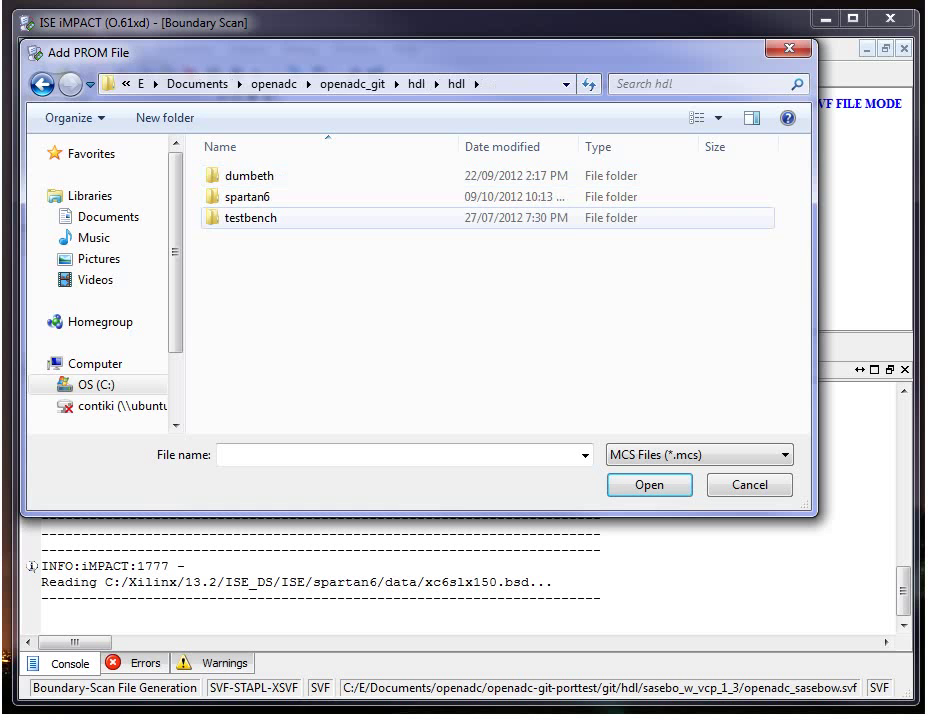
click(275, 84)
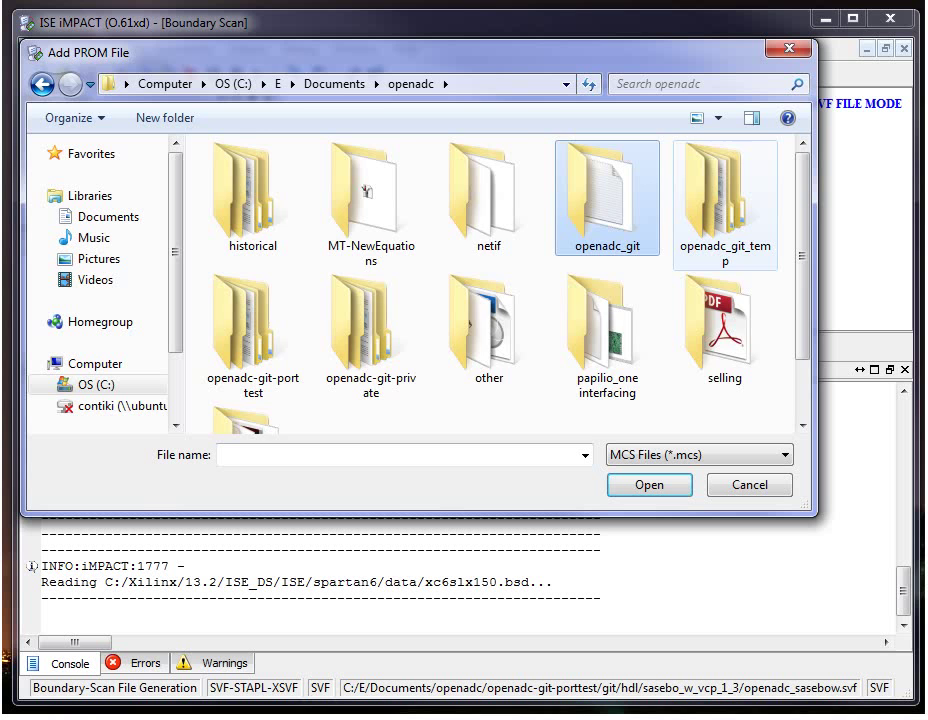
Choose sasebow_openadc.mcs from openadc-git-porttest\git\hdl\sasebo-w-iseproject as the PROM file
double_click(253, 335)
double_click(232, 175)
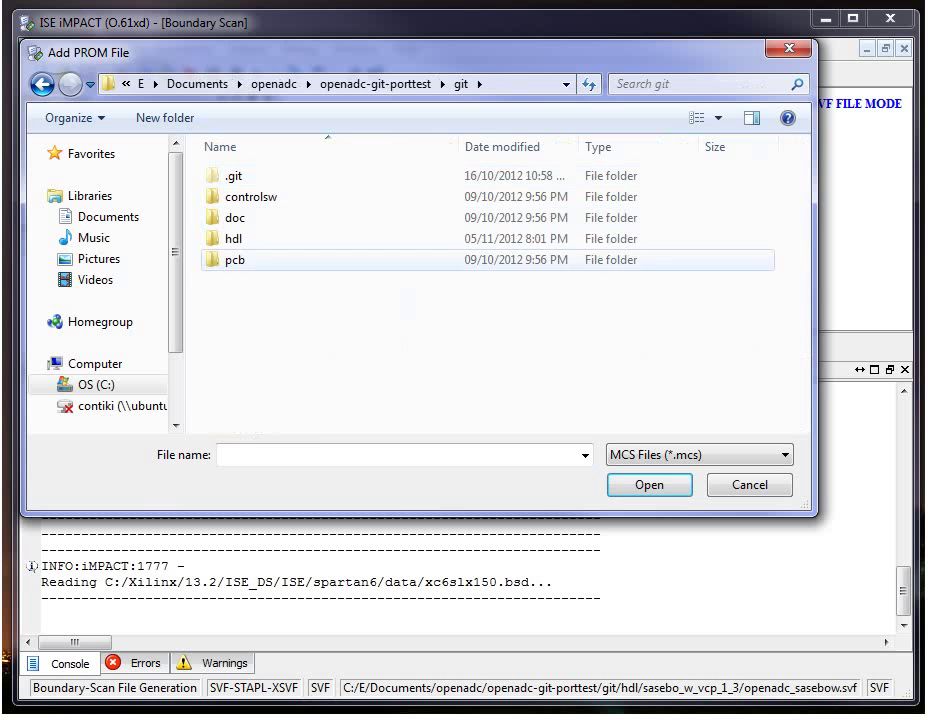
double_click(233, 238)
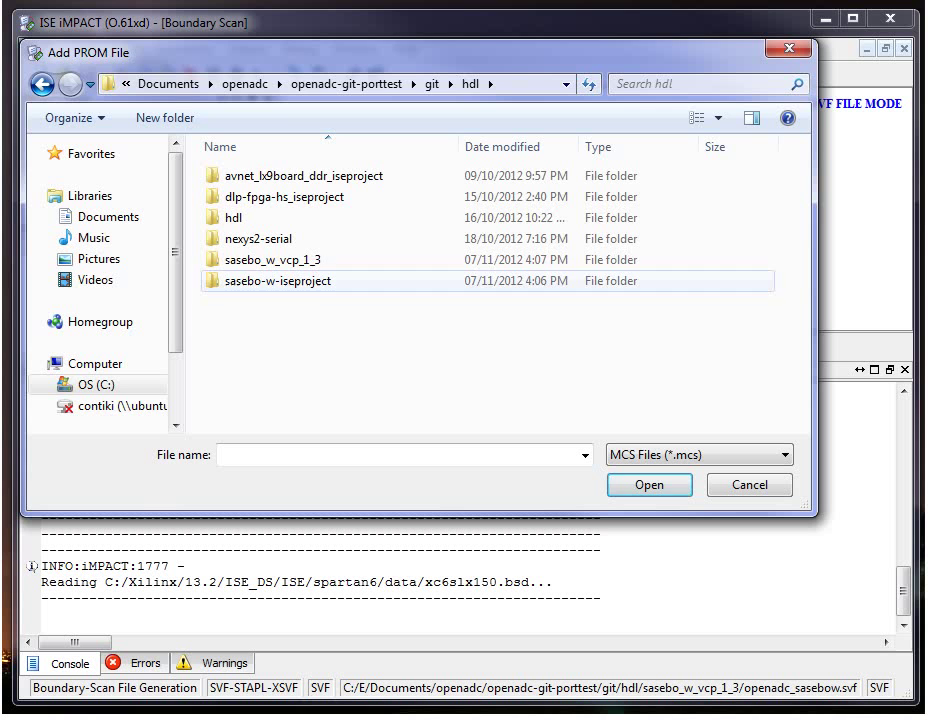
double_click(278, 280)
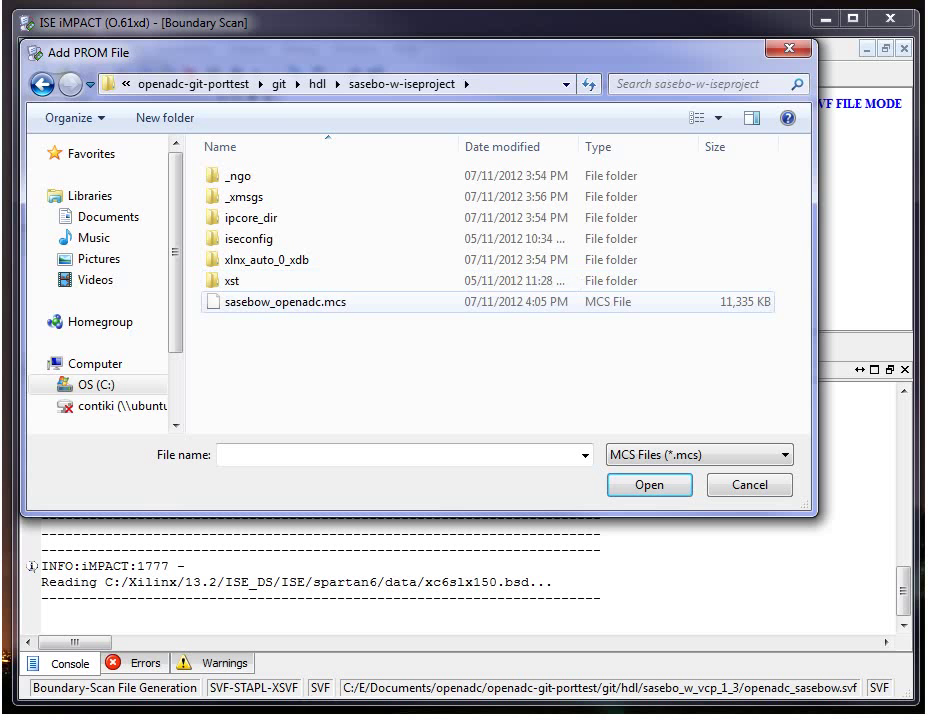
click(285, 301)
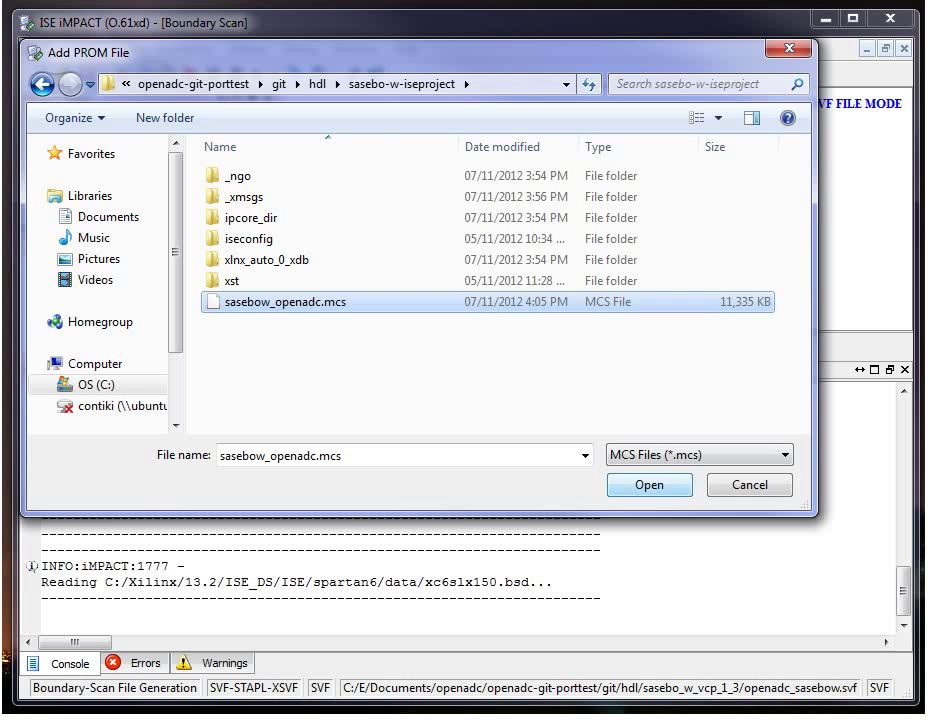
key(Return)
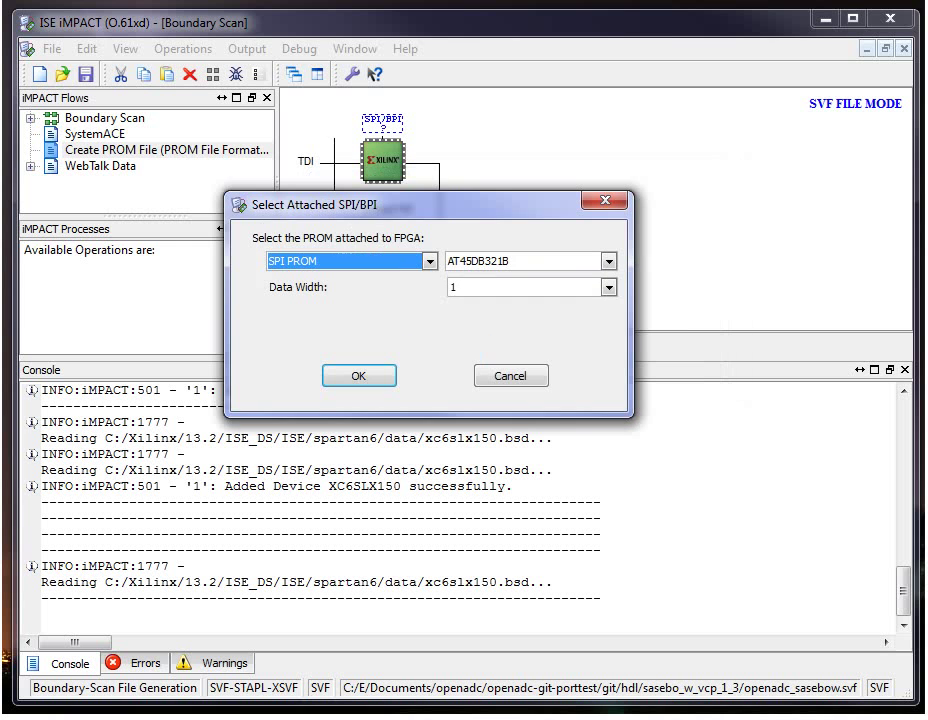
Select M25P64 as the SPI PROM attached to the FPGA
click(608, 261)
scroll(520, 320, down, 1)
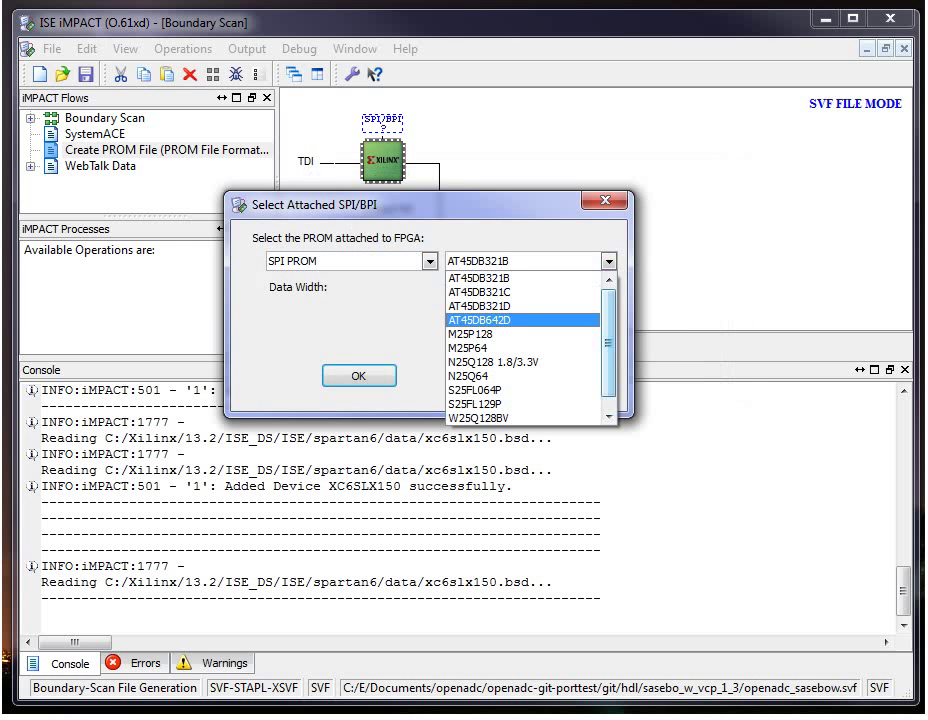
click(480, 347)
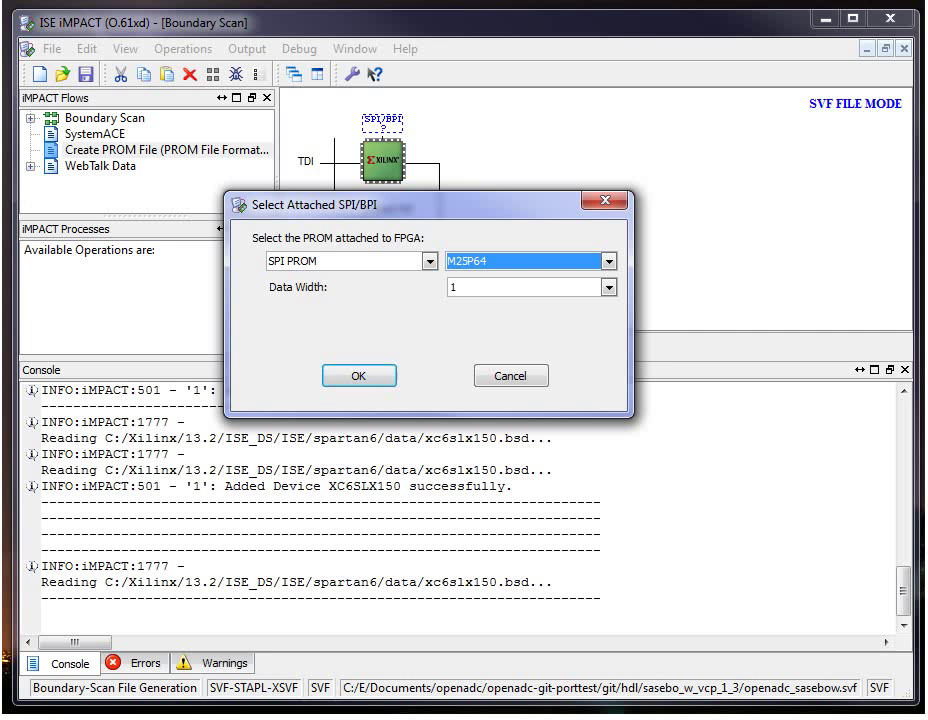
key(Return)
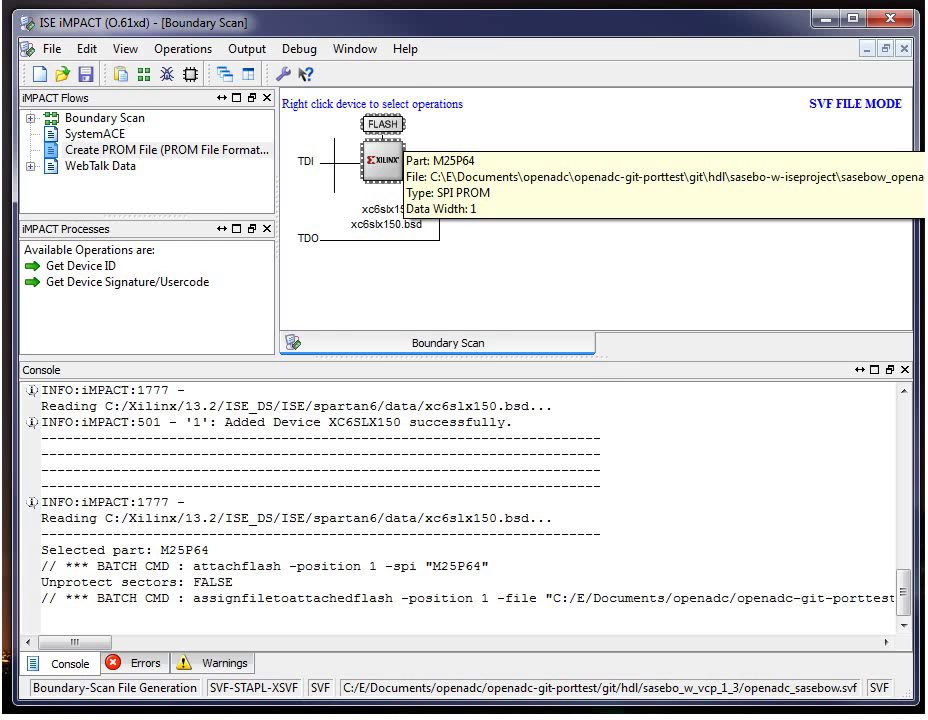
Run the Program operation on the attached flash with Verify turned off to write the SVF file
right_click(382, 125)
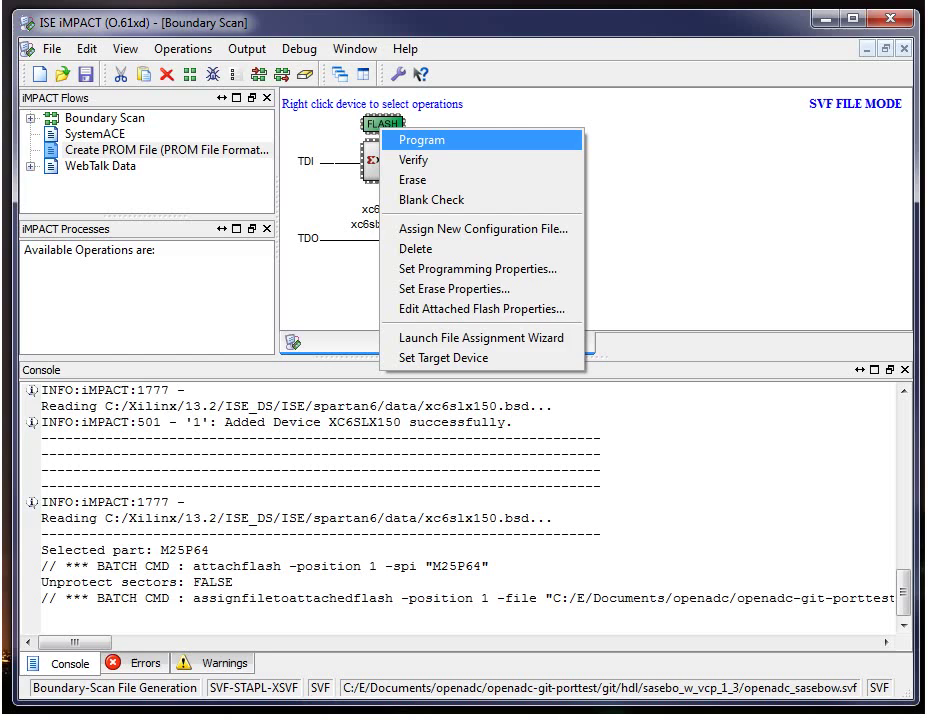
click(422, 140)
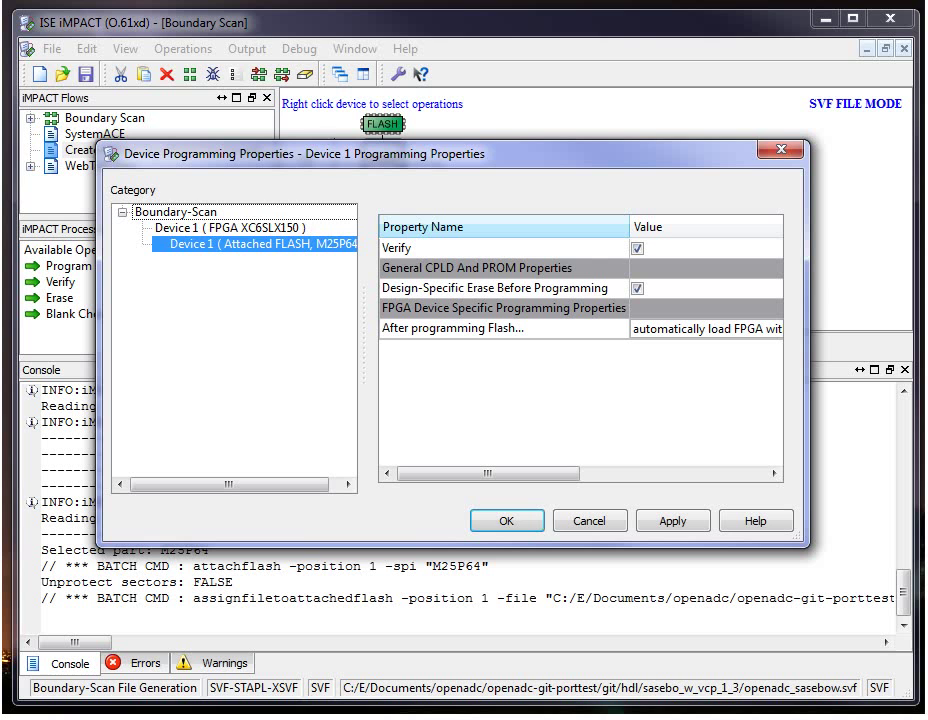
click(637, 248)
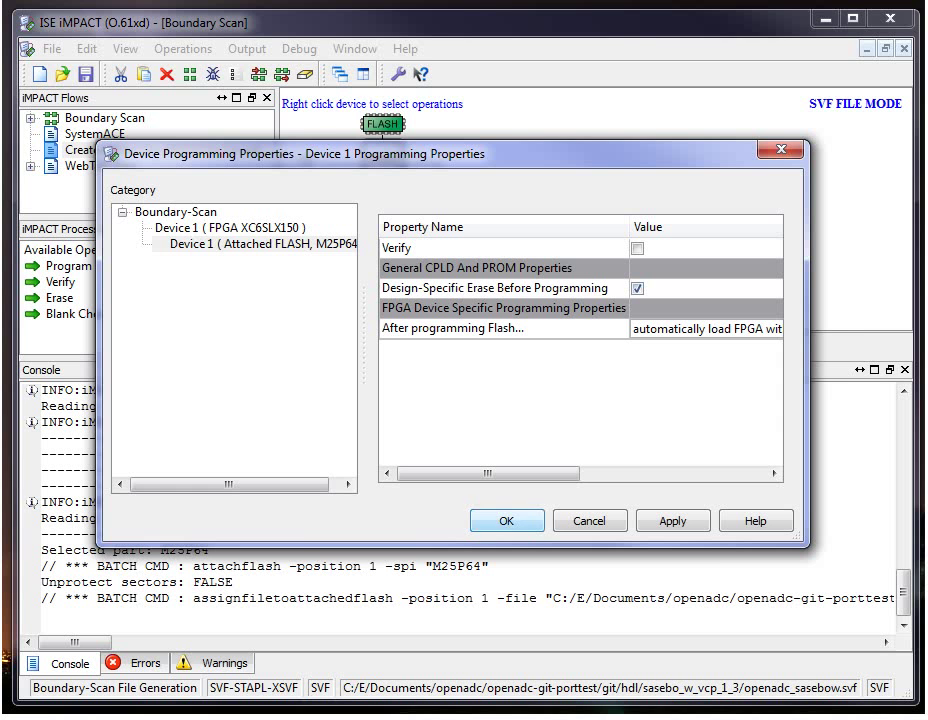
key(Return)
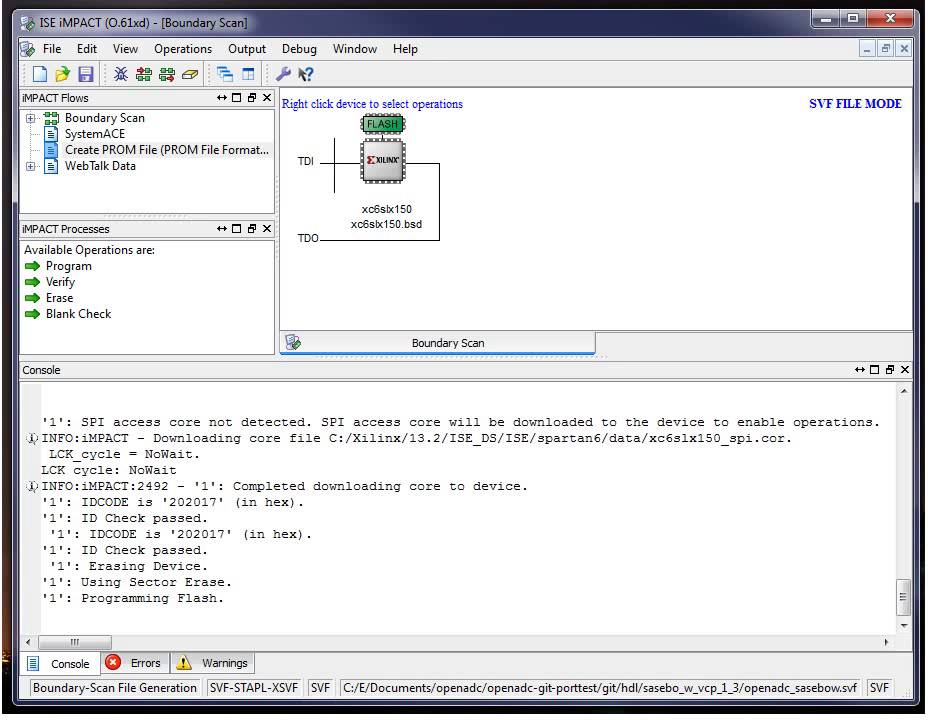
click(117, 717)
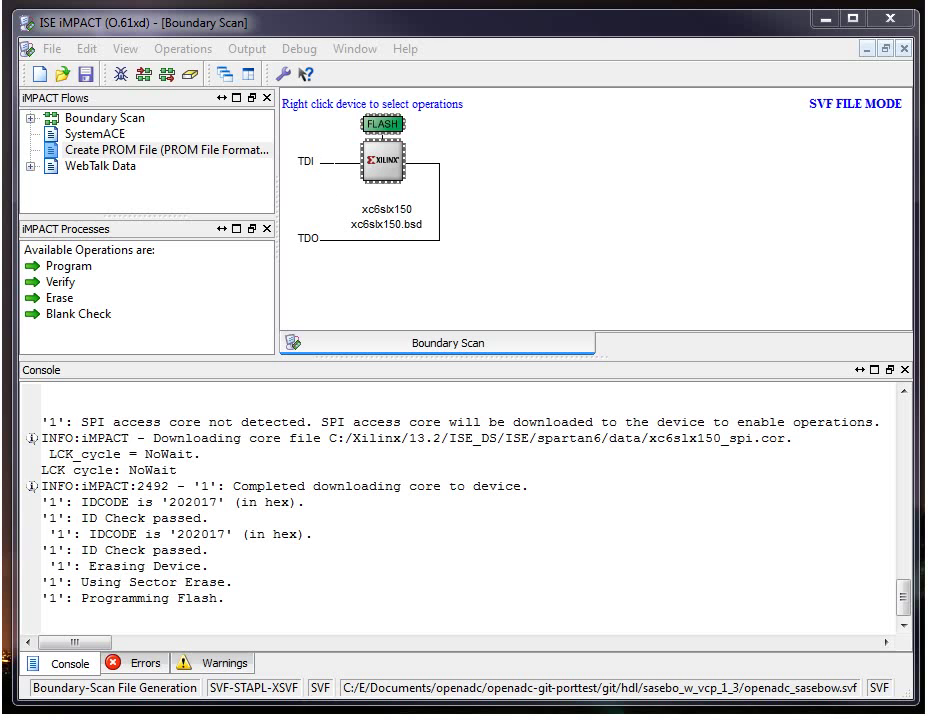
mouse_move(118, 718)
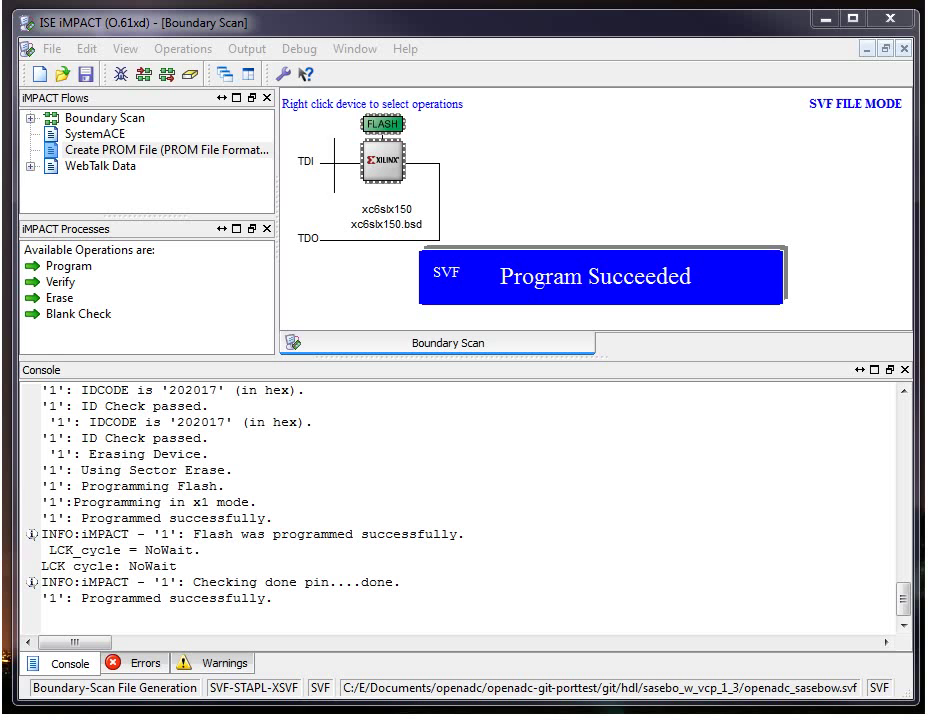
Close iMPACT after the flash programming operation has finished
click(224, 485)
click(185, 49)
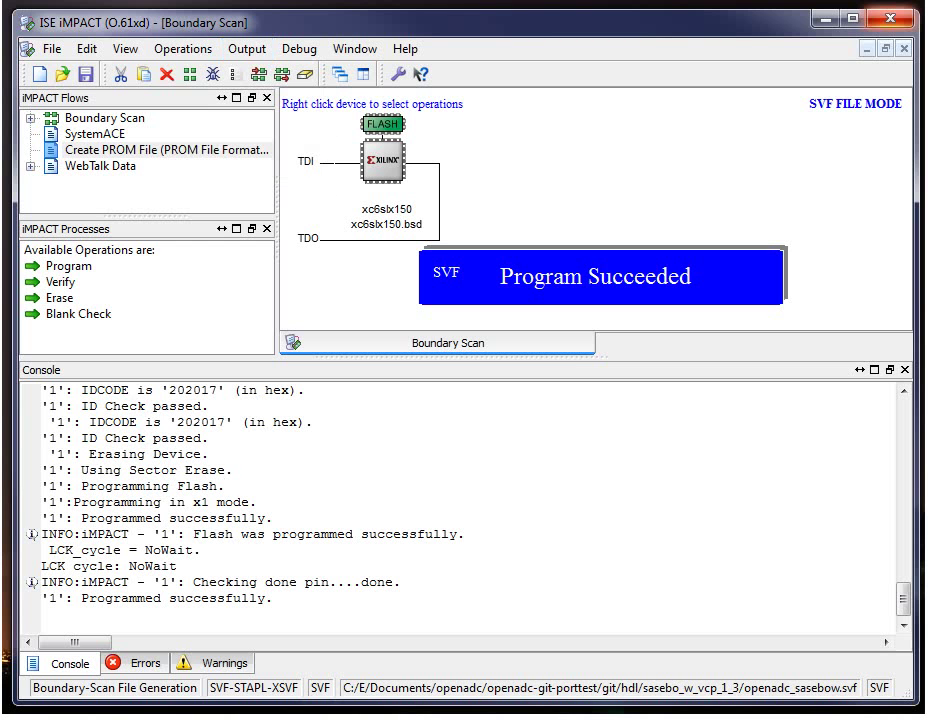
click(890, 18)
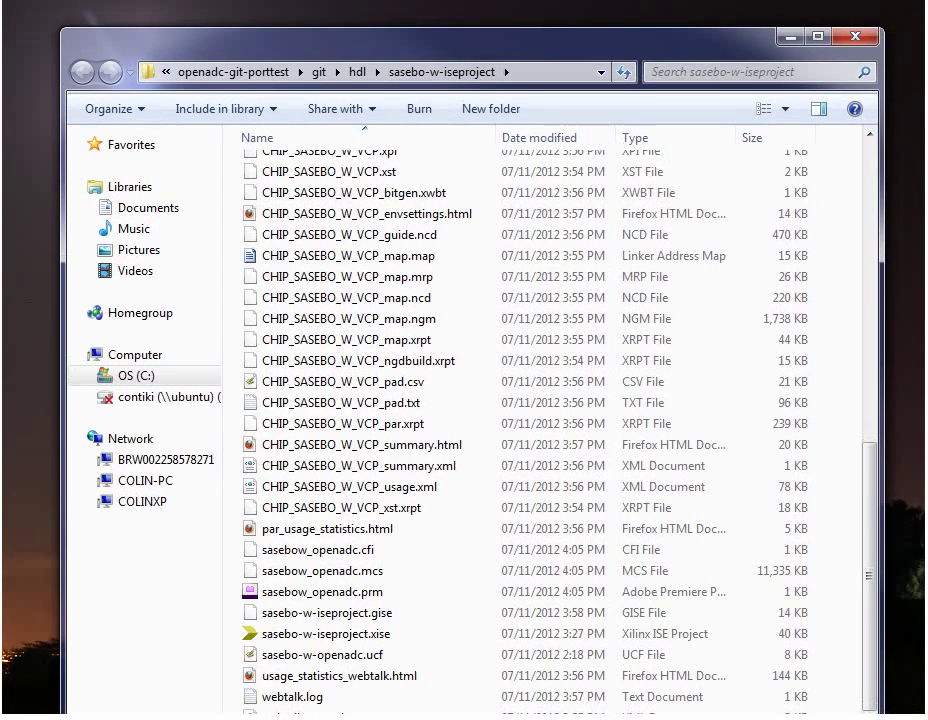
Look through the files in the sasebo-w-iseproject folder for the generated SVF file
scroll(660, 485, up, 10)
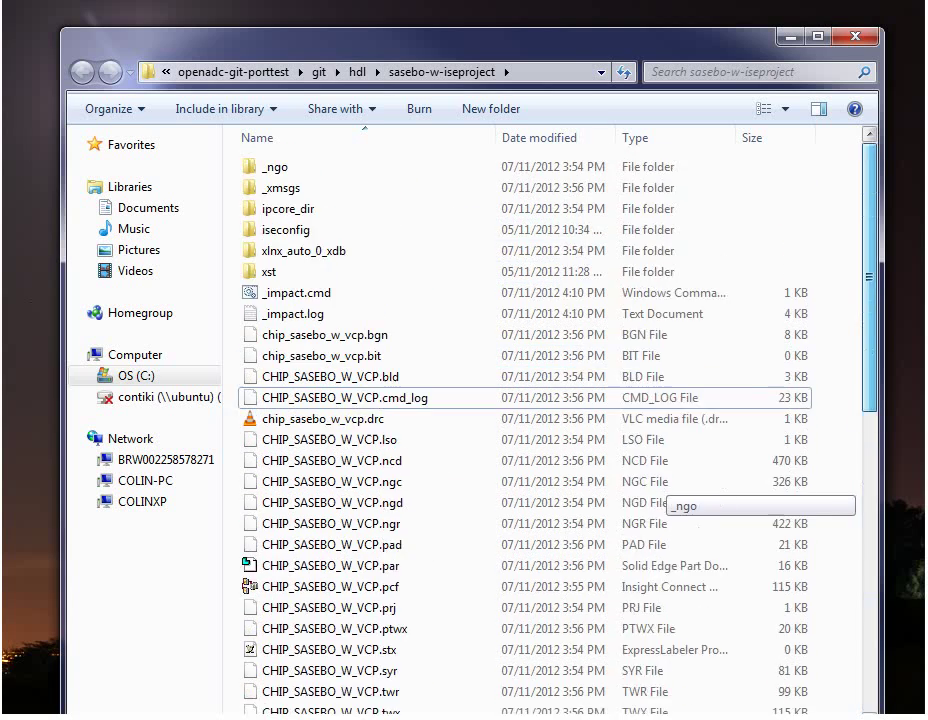
scroll(660, 485, down, 10)
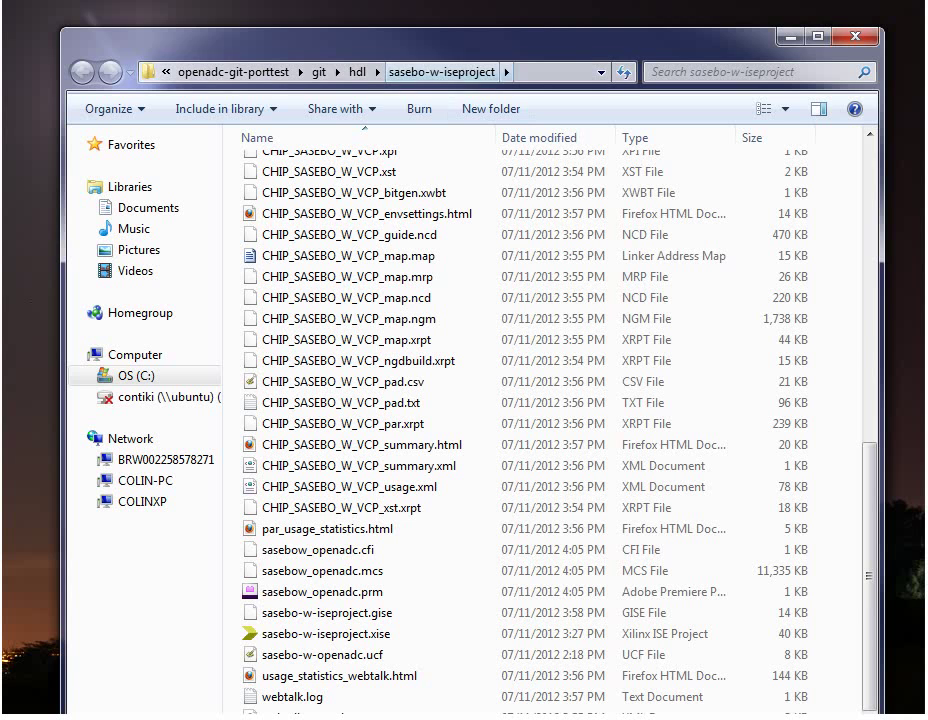
drag(450, 29, 459, 115)
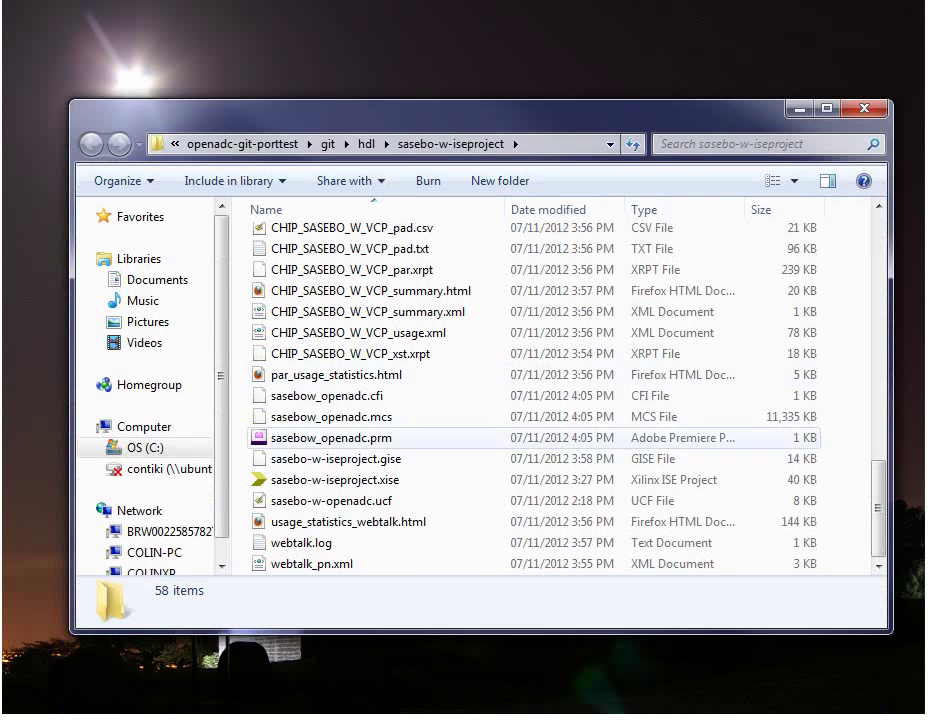
scroll(665, 515, up, 3)
scroll(665, 515, down, 3)
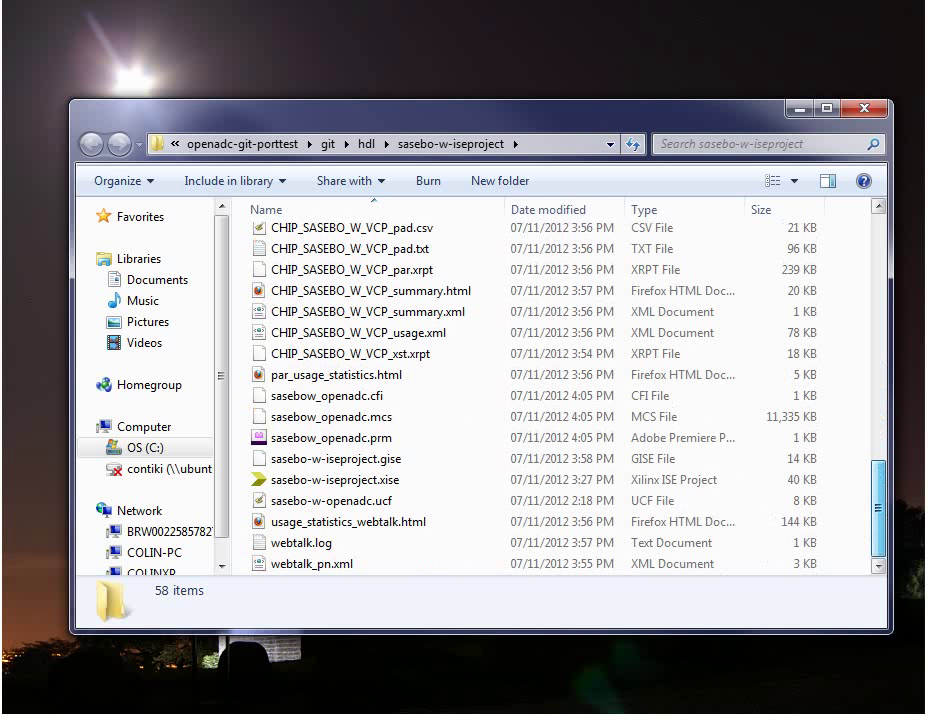
scroll(665, 515, up, 14)
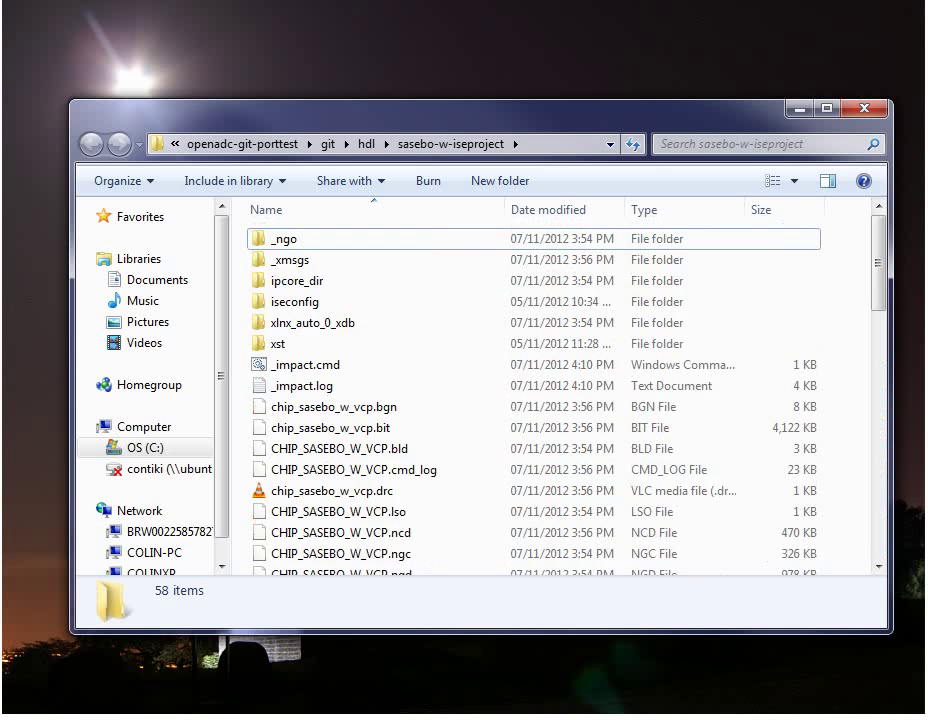
key(End)
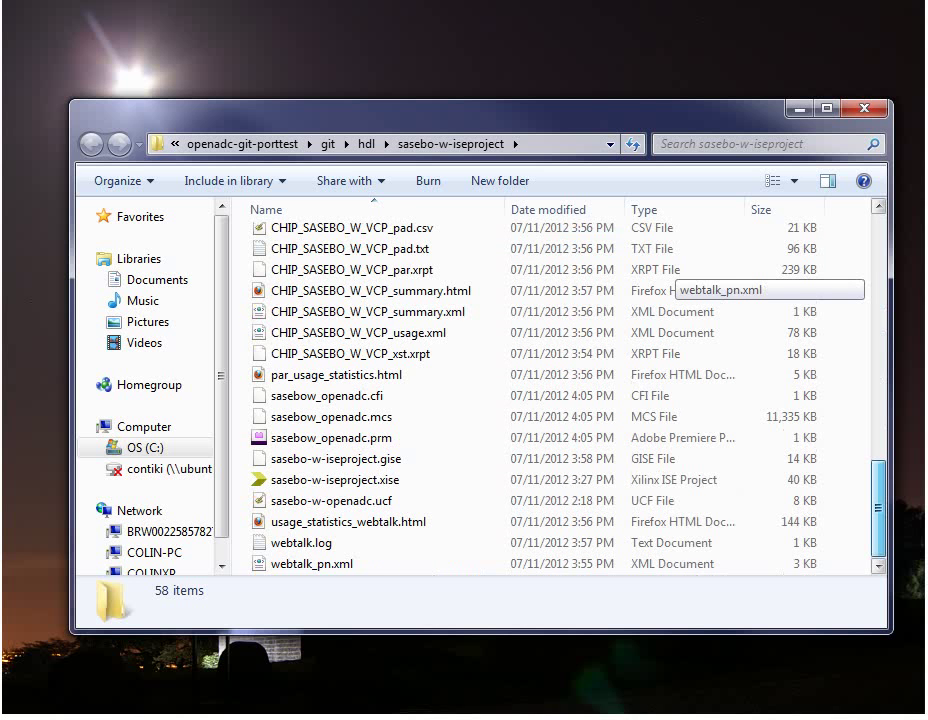
key(Home)
key(End)
drag(878, 508, 878, 449)
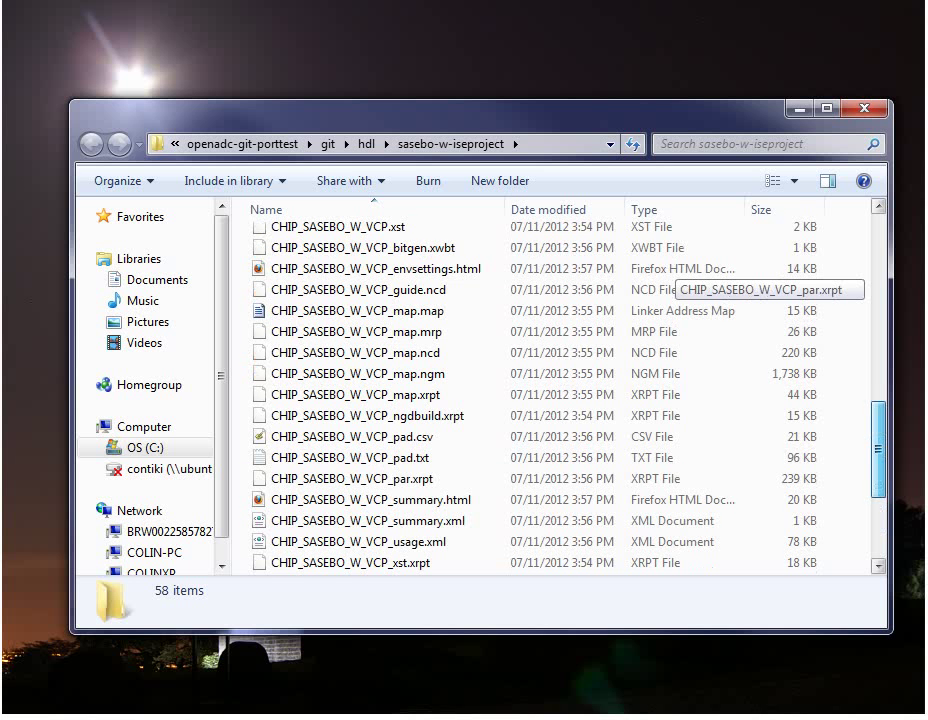
key(Page_Up)
key(Page_Up)
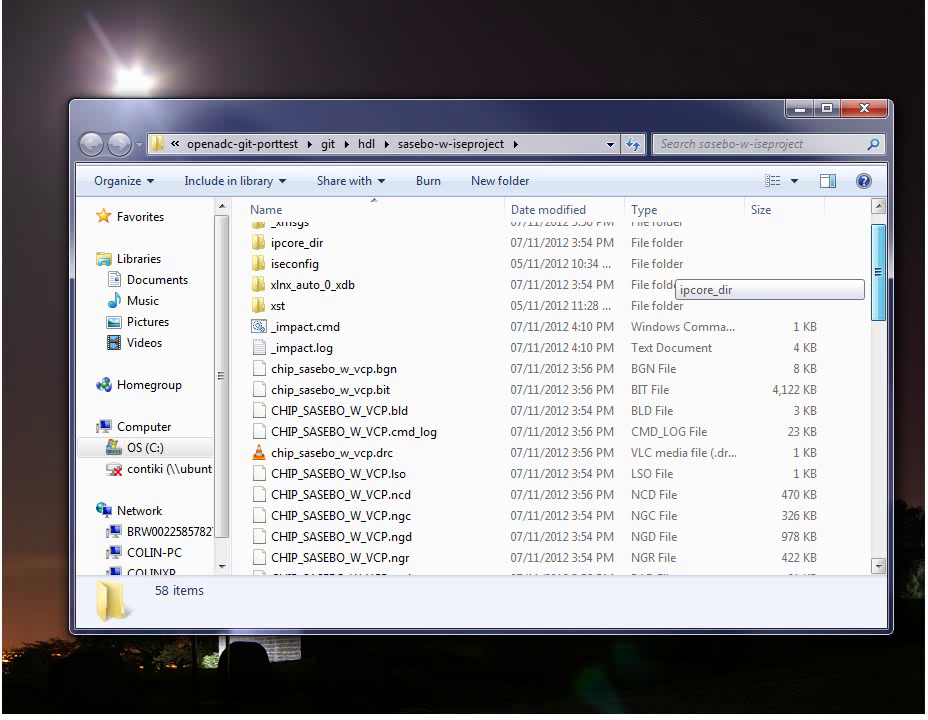
key(Page_Down)
key(Page_Down)
key(Page_Down)
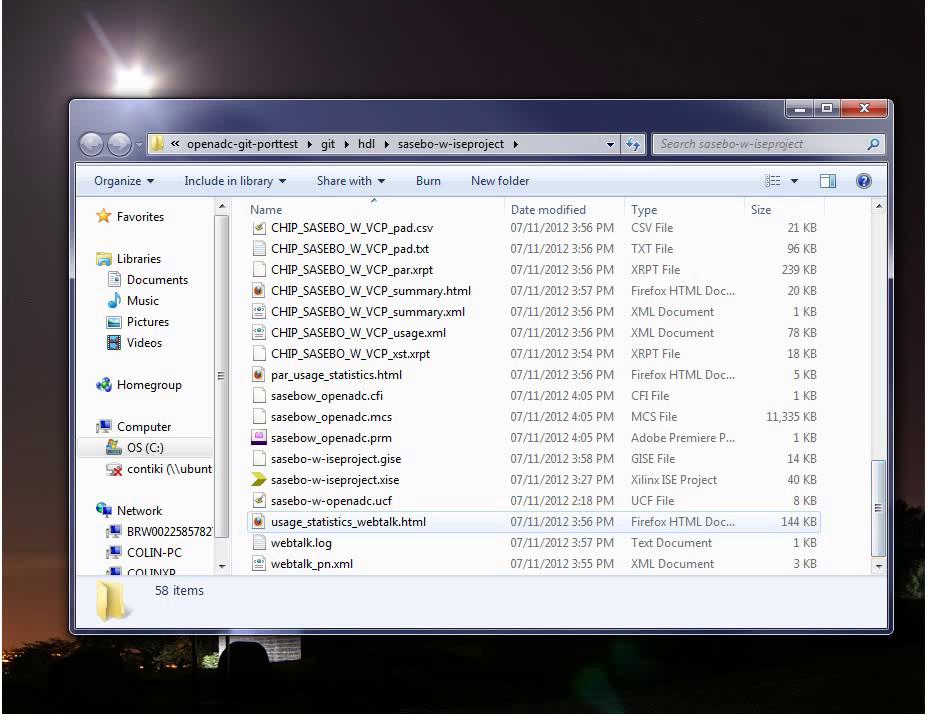
Go to the sasebo_w_vcp_1_3 folder under hdl and select openadc_sasebow.svf
key(alt+Up)
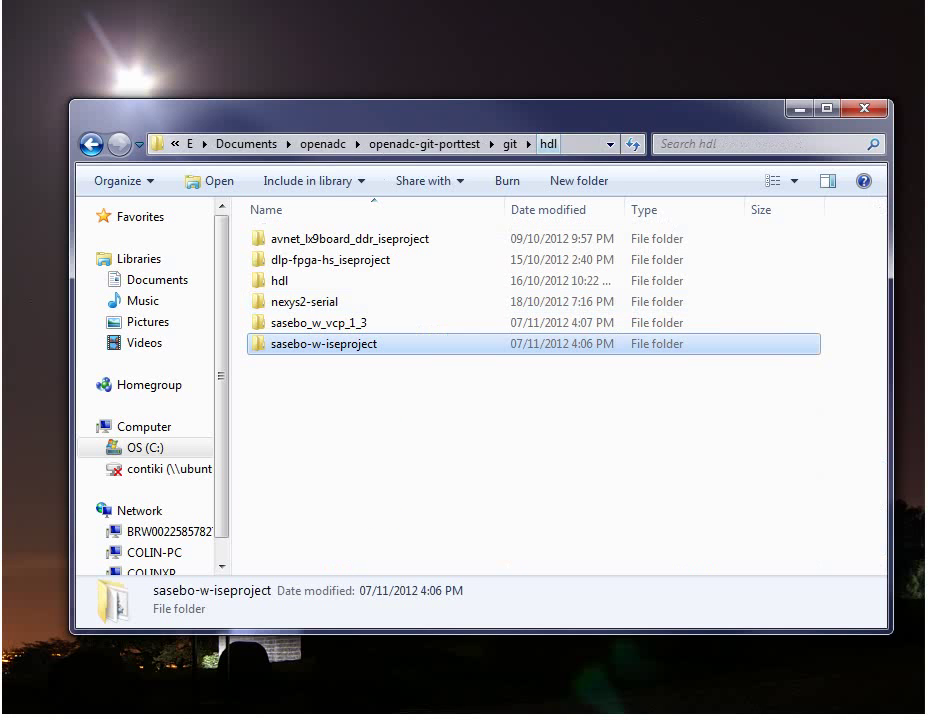
key(Up)
double_click(319, 323)
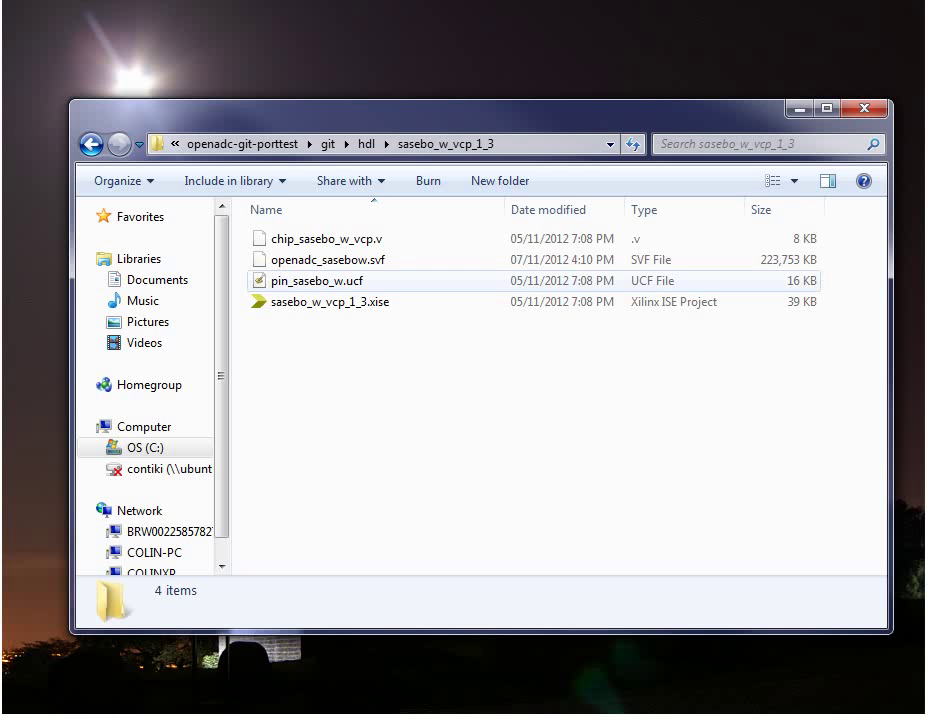
click(328, 260)
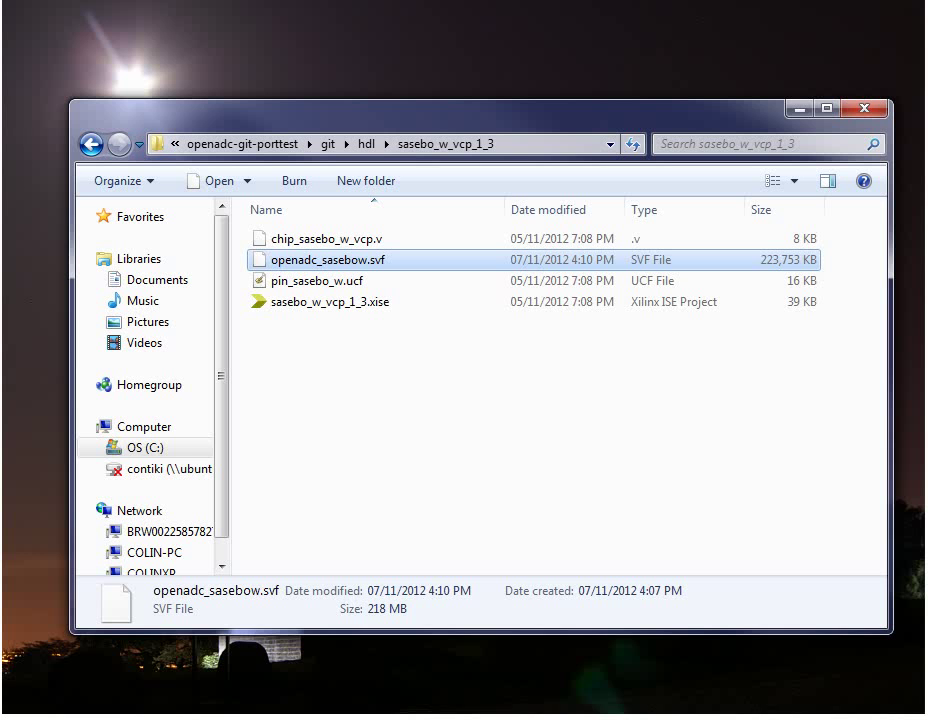
Move openadc_sasebow.svf from the sasebo_w_vcp_1_3 folder into the urjtag-windows-dist folder and enlarge that folder's window
drag(440, 112, 432, 45)
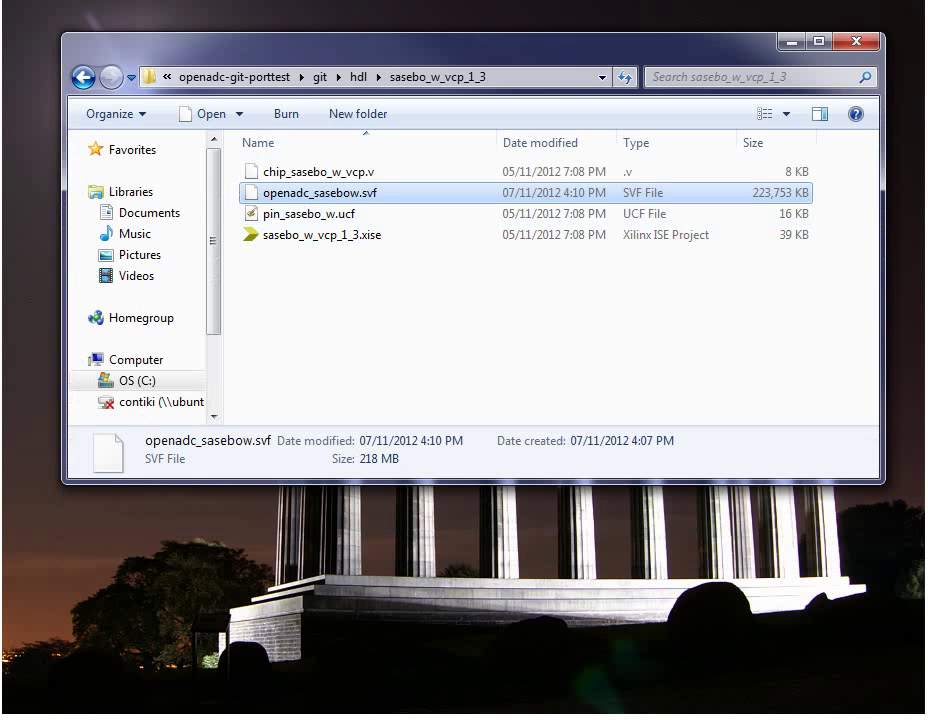
key(F2)
key(BackSpace)
key(Escape)
drag(2, 410, 640, 152)
drag(520, 143, 520, 387)
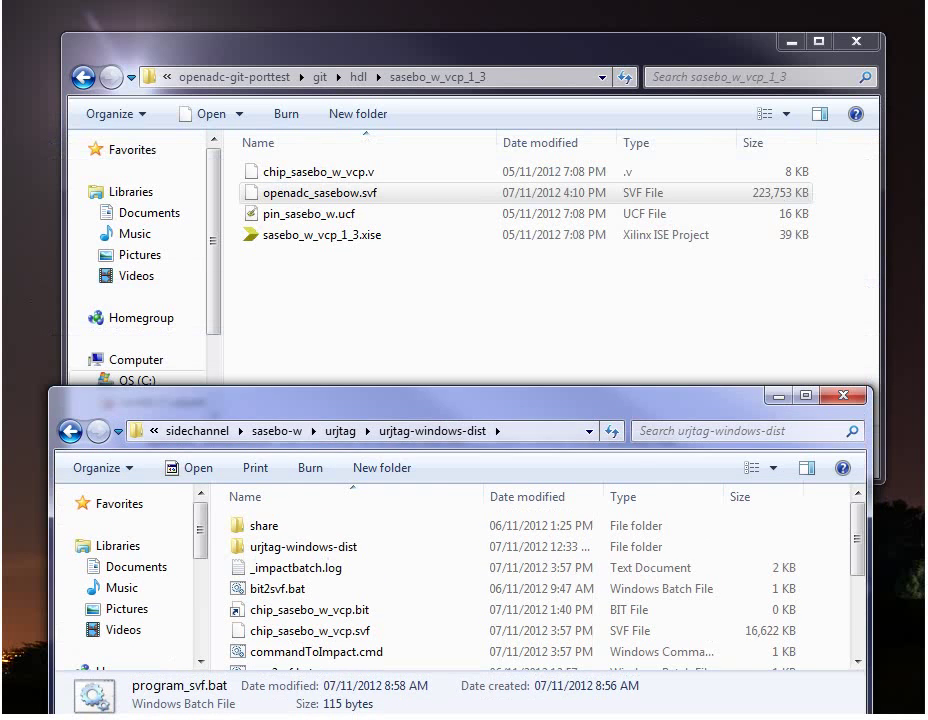
drag(320, 192, 472, 634)
drag(480, 398, 489, 86)
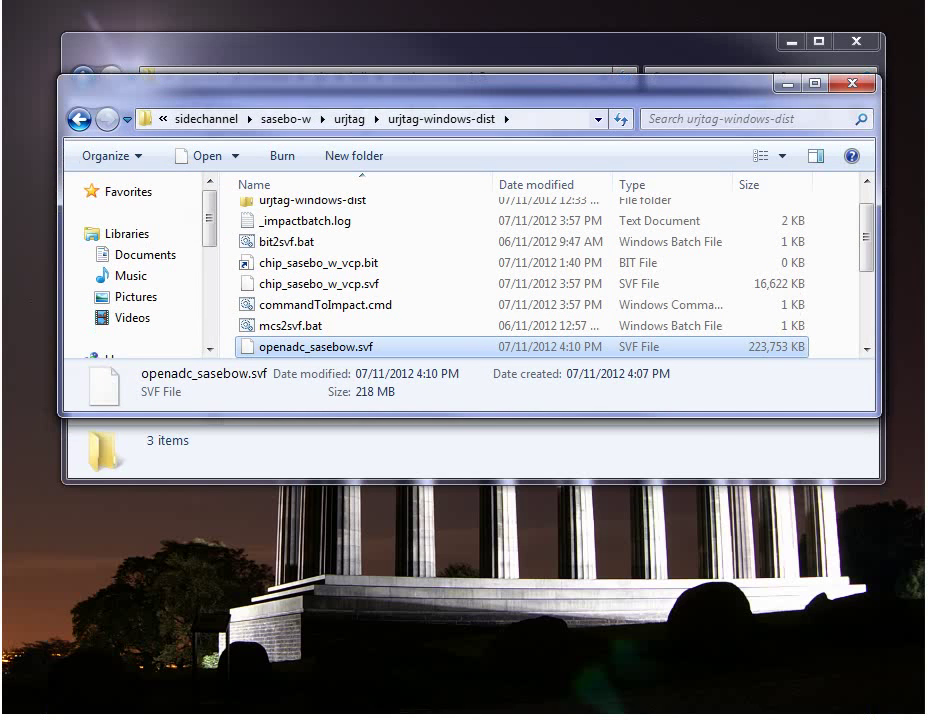
drag(489, 416, 489, 625)
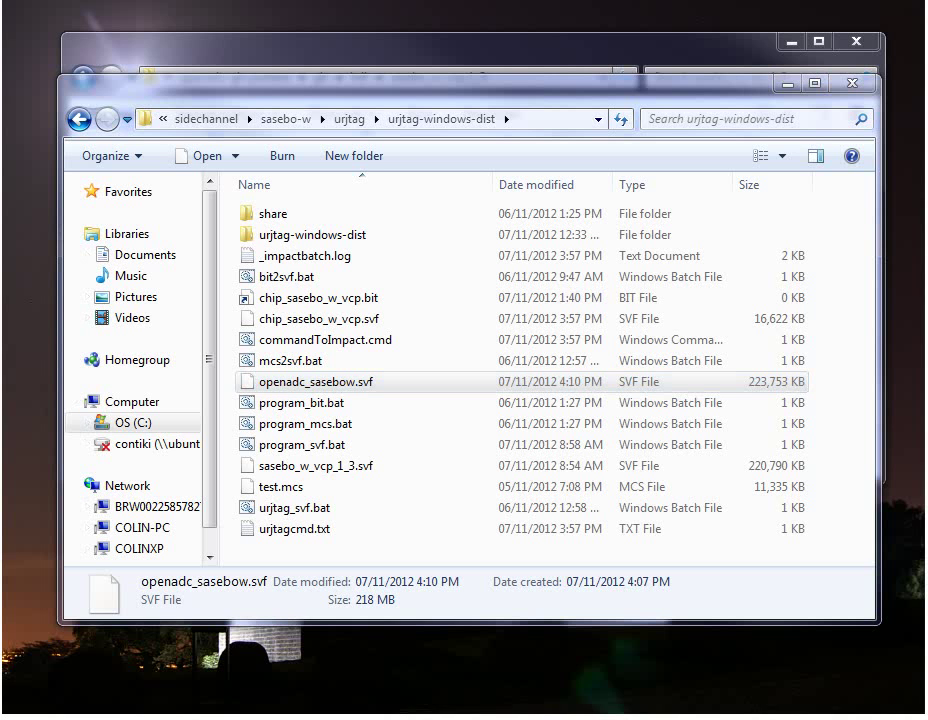
Copy the SVF file's base name and make openadc_sasebow the argument of the urjtag_svf.bat call in program_svf.bat
drag(0, 360, 655, 179)
click(316, 382)
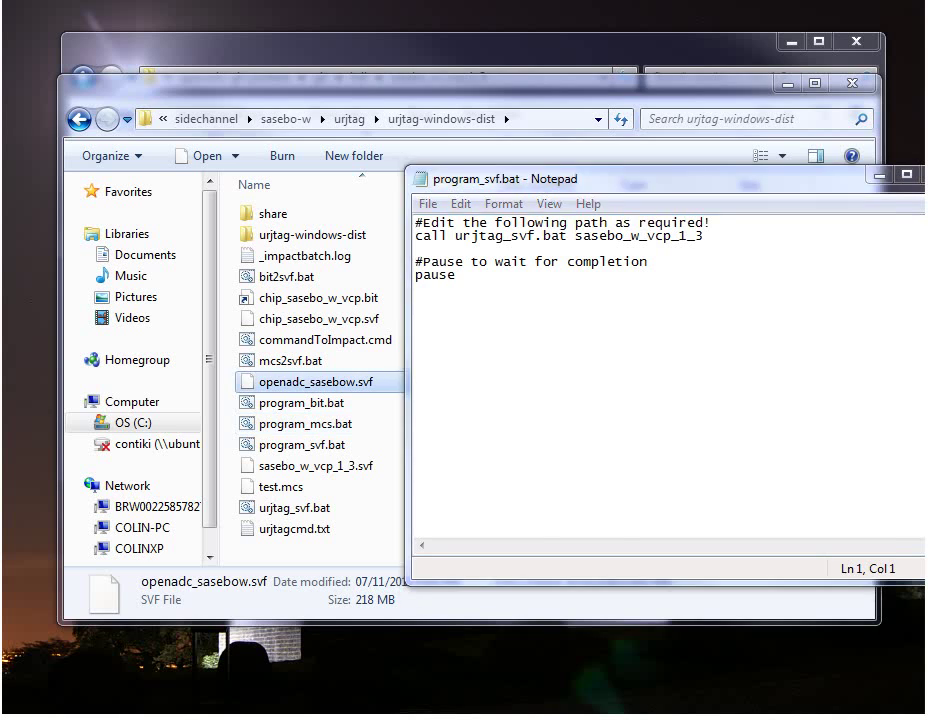
right_click(303, 382)
click(240, 713)
key(ctrl+c)
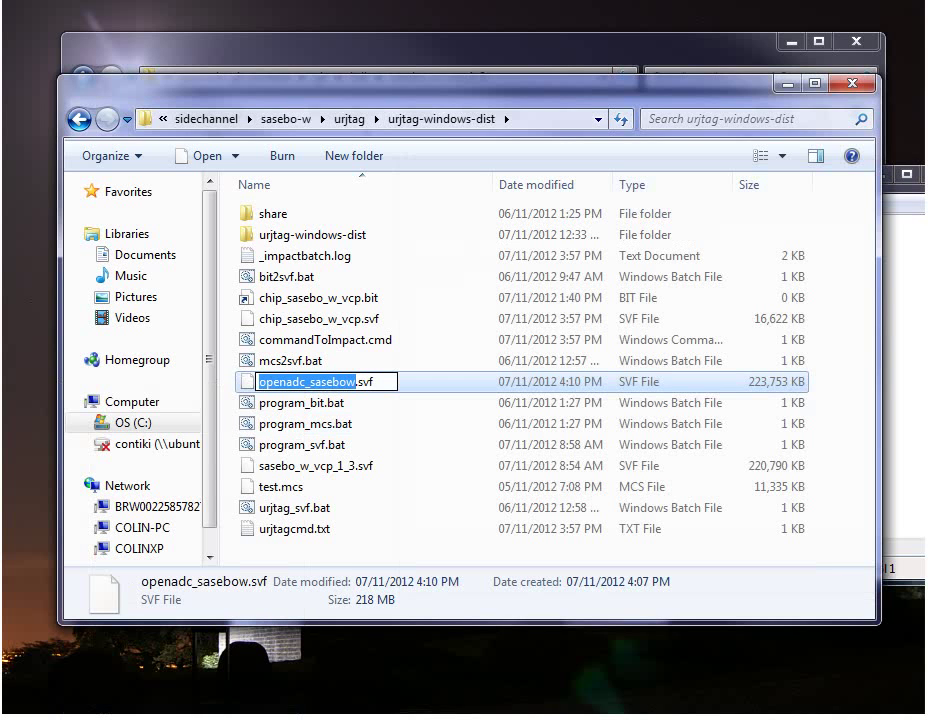
click(904, 380)
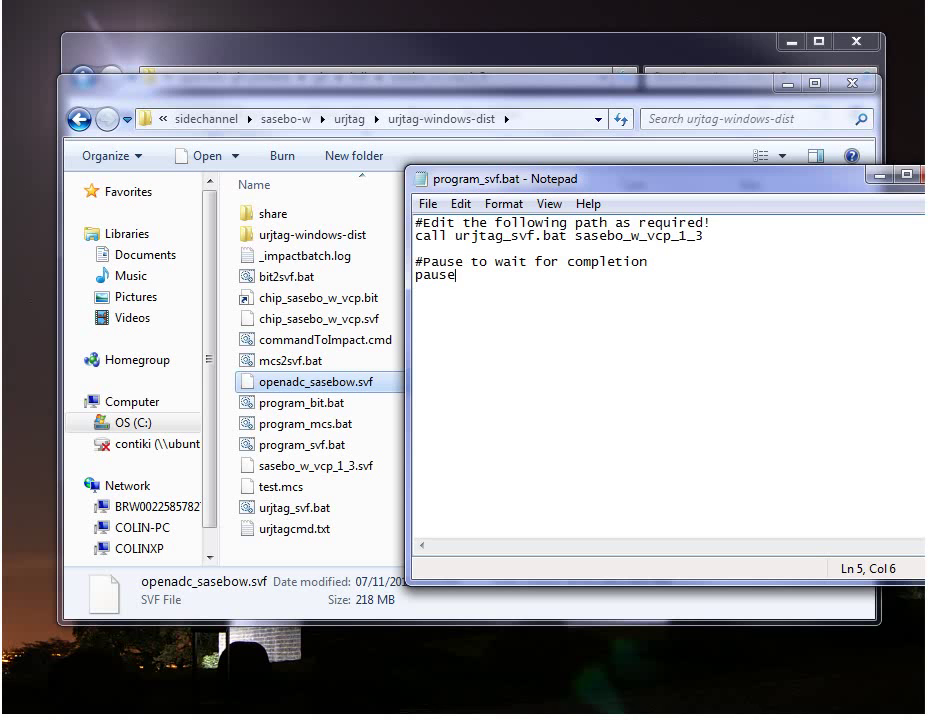
double_click(680, 236)
key(ctrl+v)
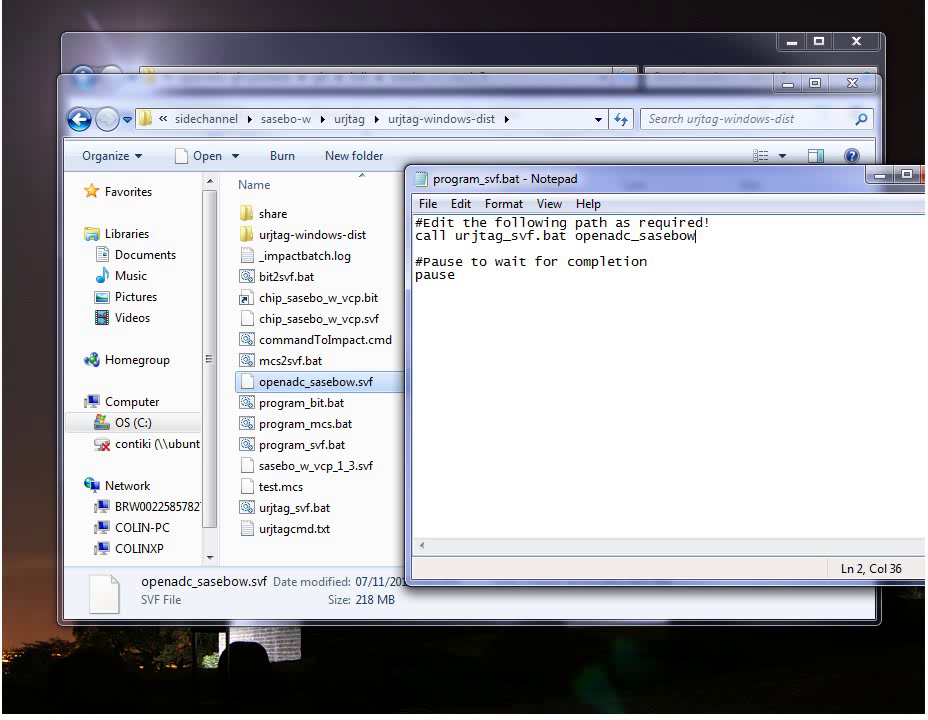
Check the edited call line and save program_svf.bat
key(shift+Home)
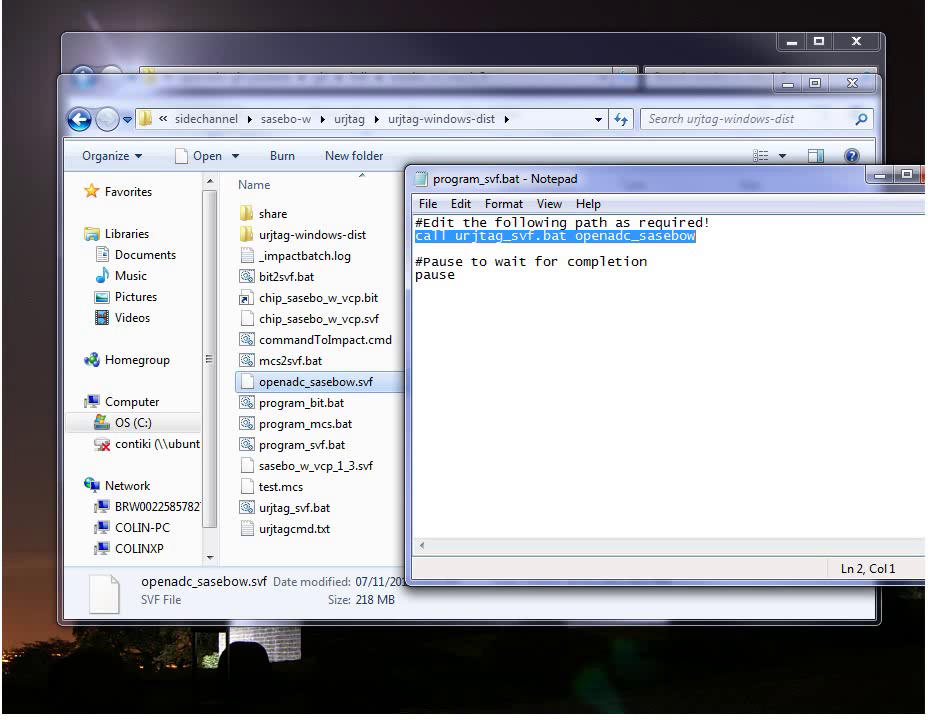
click(535, 236)
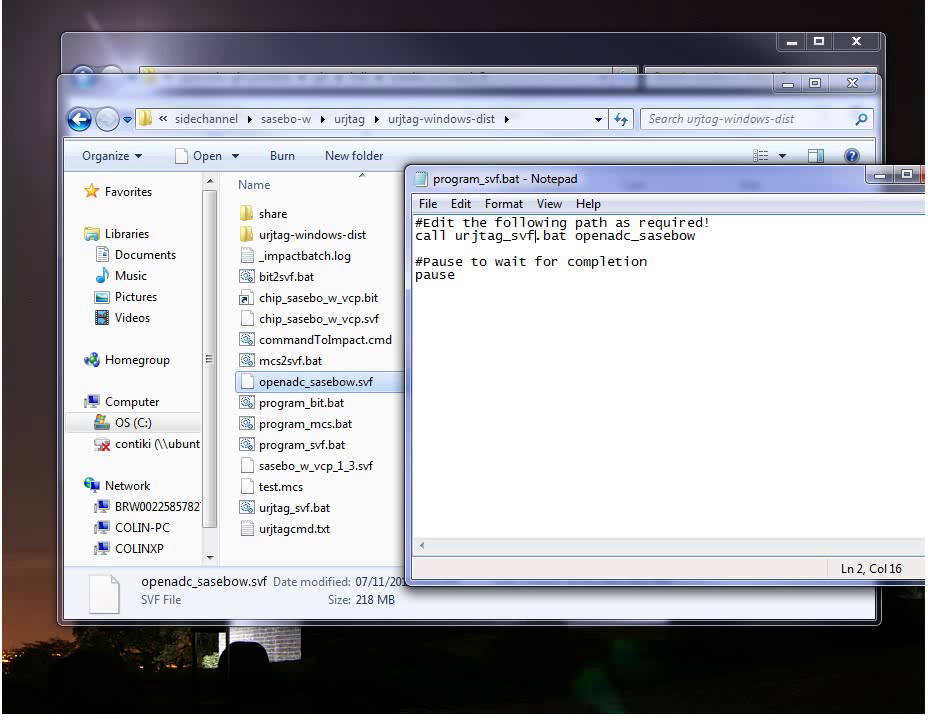
key(ctrl+s)
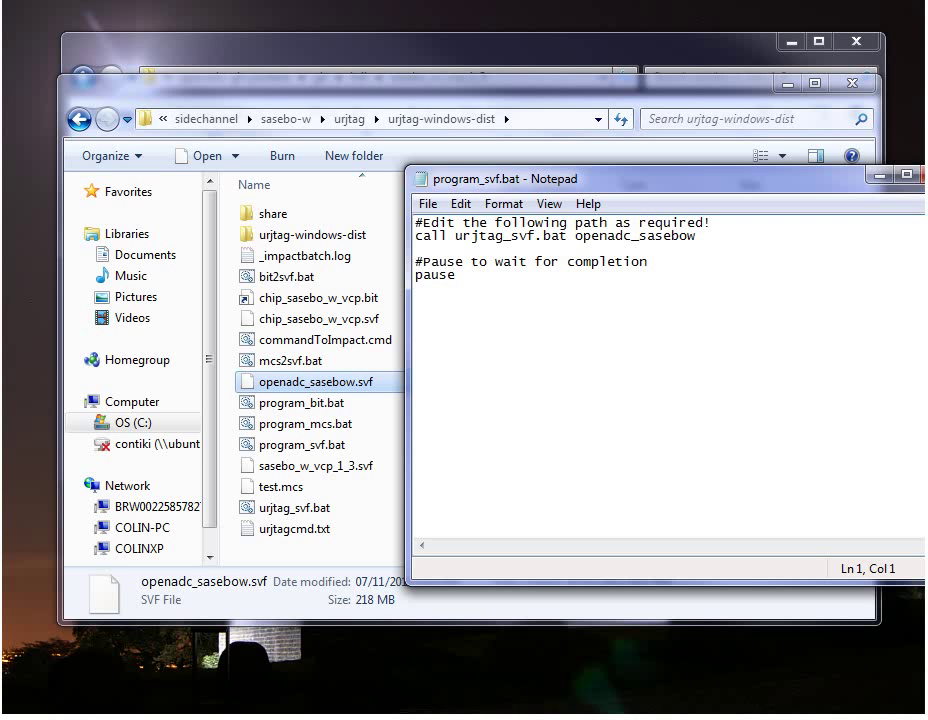
key(ctrl+End)
Run program_svf.bat from the urjtag-windows-dist folder, then reposition and enlarge its console window to show the output
key(alt+Tab)
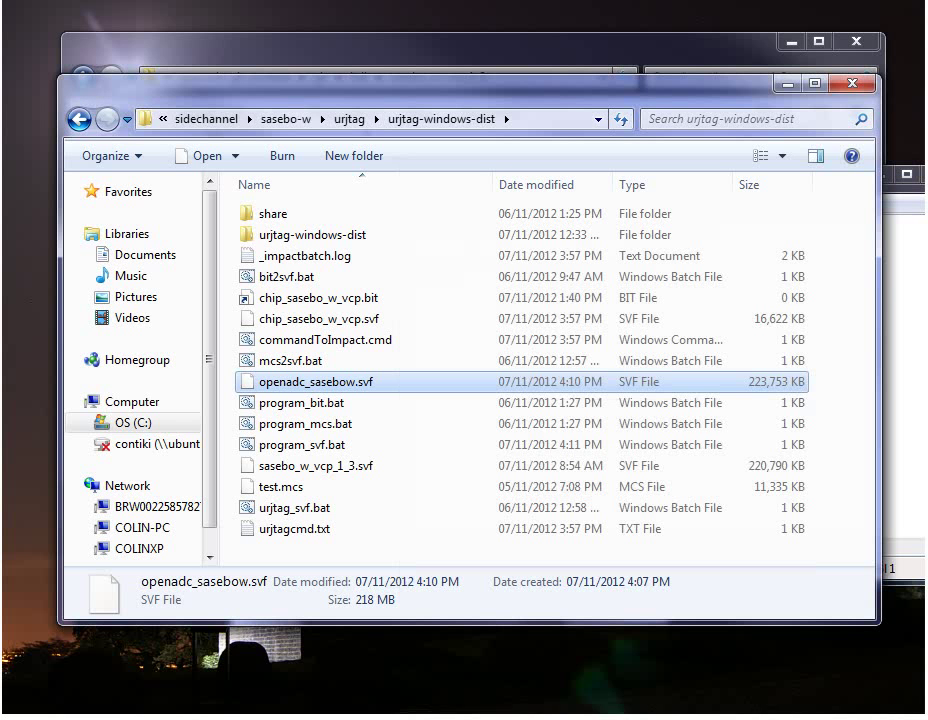
key(F2)
double_click(302, 445)
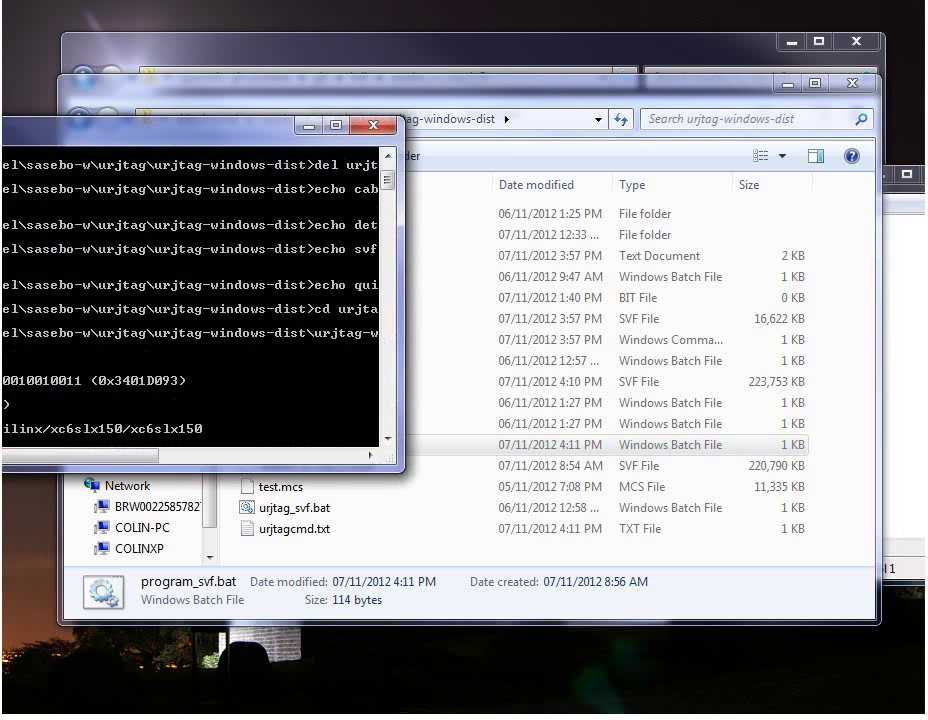
drag(200, 126, 543, 142)
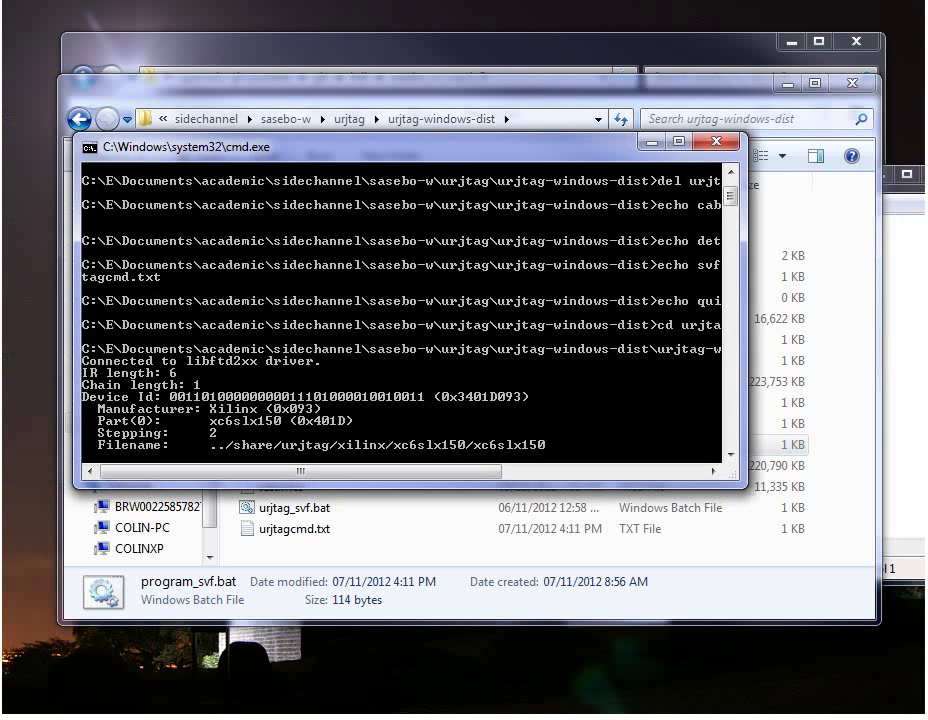
drag(746, 487, 834, 619)
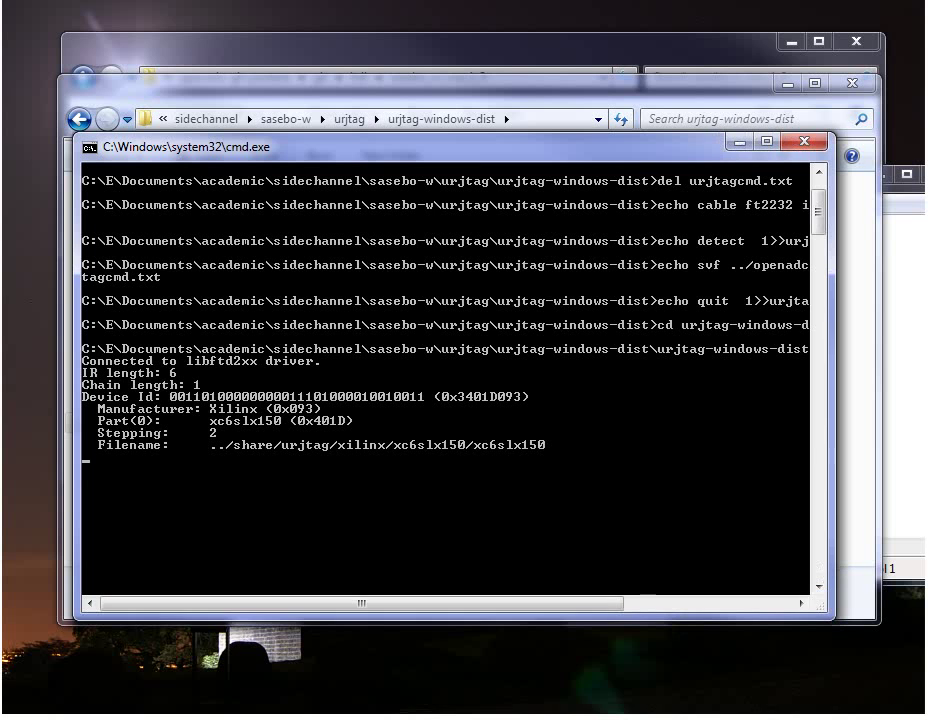